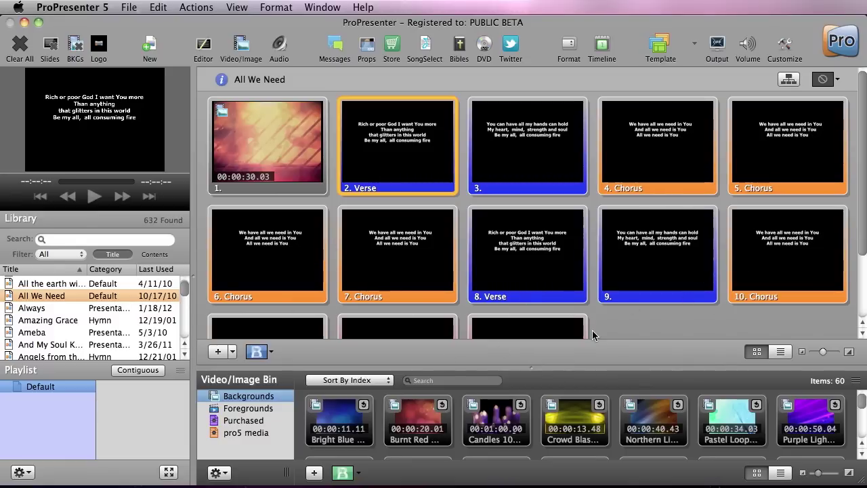
Show slide 3 and the first Chorus slide in the second row live, with the Burnt Red background behind the lyrics
{"action": "scroll", "coordinate": [609, 311], "scroll_direction": "down", "scroll_amount": 3}
{"action": "scroll", "coordinate": [627, 288], "scroll_direction": "up", "scroll_amount": 3}
{"action": "left_click", "coordinate": [535, 163]}
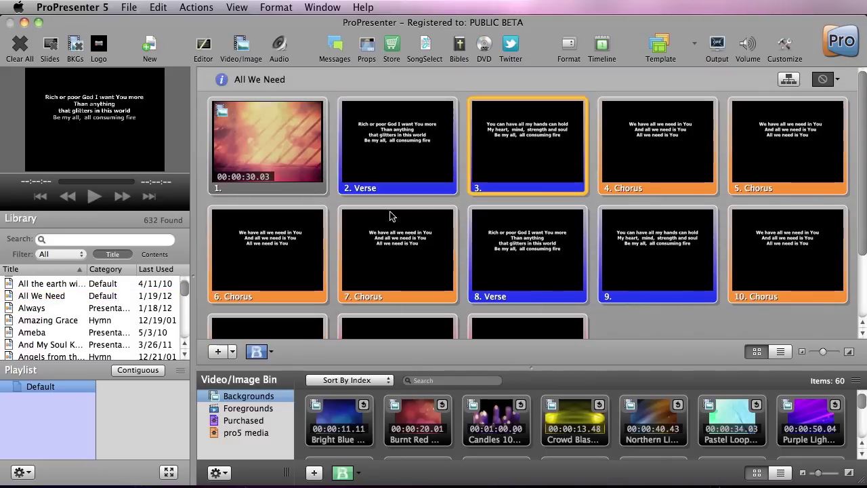
{"action": "left_click", "coordinate": [293, 275]}
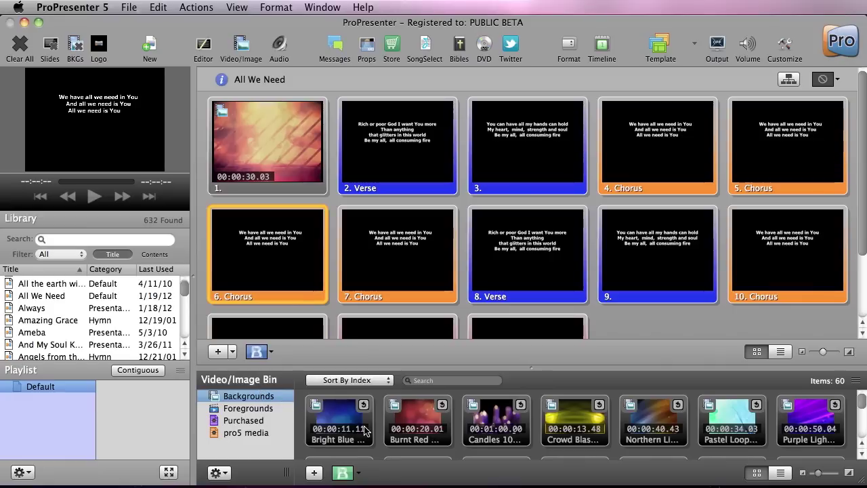
{"action": "left_click", "coordinate": [423, 421]}
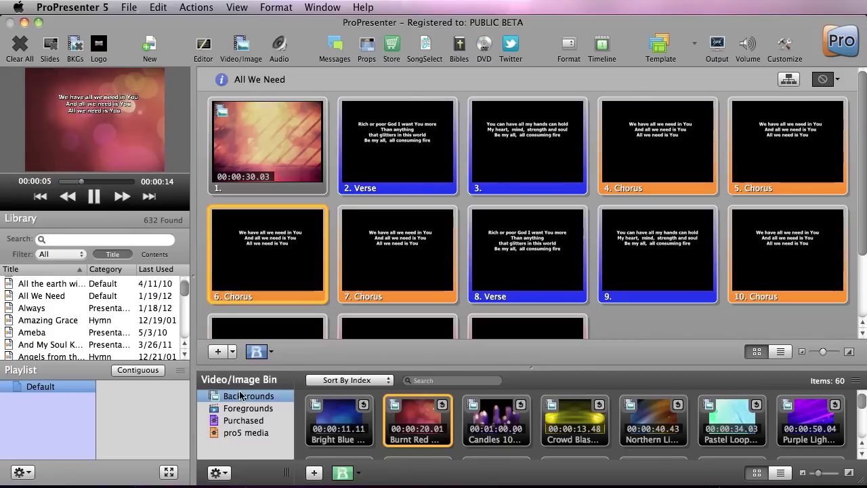
Browse the Foregrounds, Purchased and pro5 media collections of the Video/Image Bin
{"action": "left_click", "coordinate": [250, 409]}
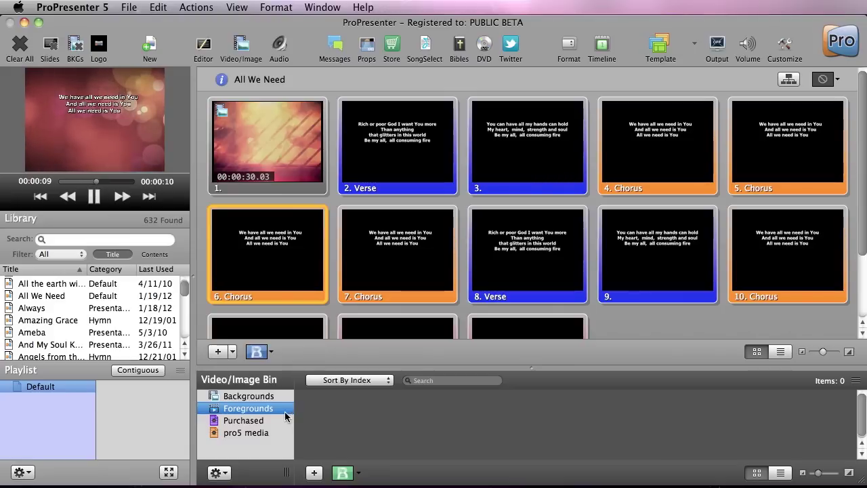
{"action": "left_click", "coordinate": [263, 421]}
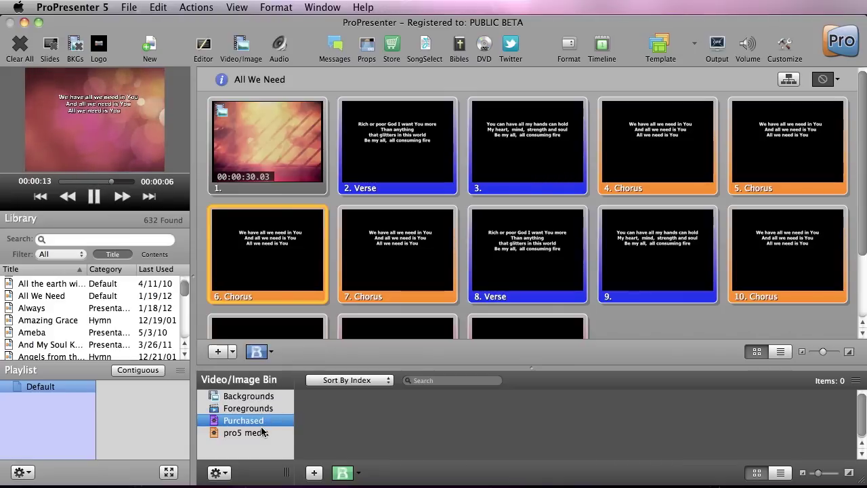
{"action": "left_click", "coordinate": [260, 434]}
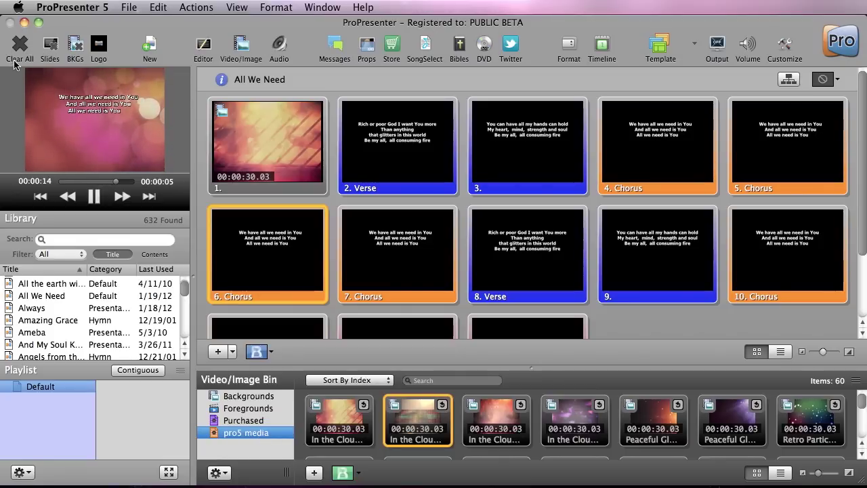
Clear the live slide and background separately, show the logo on the output, and clear everything
{"action": "left_click", "coordinate": [58, 47]}
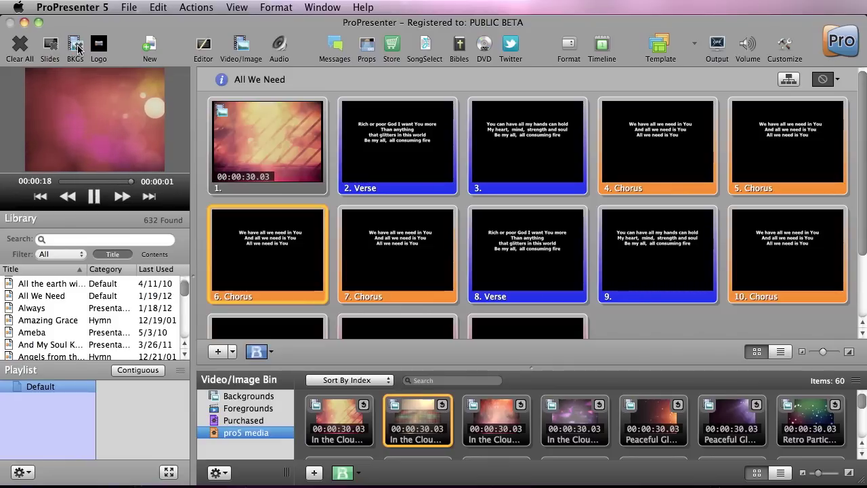
{"action": "left_click", "coordinate": [77, 47]}
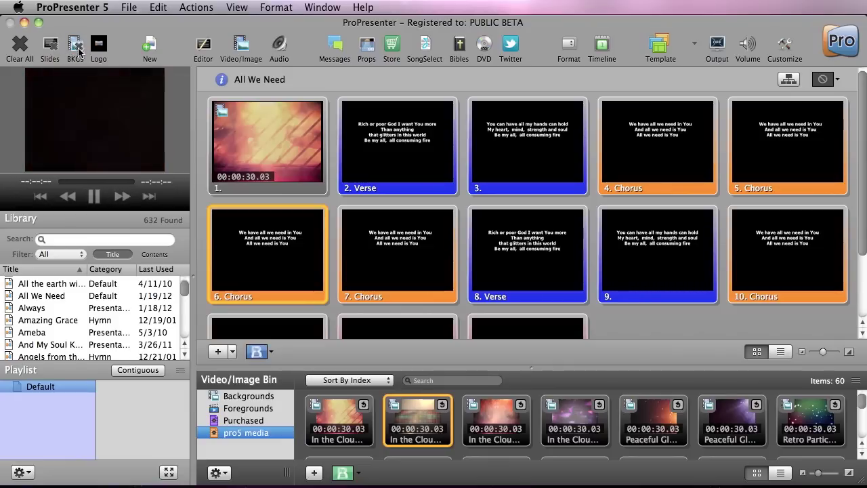
{"action": "left_click", "coordinate": [98, 47]}
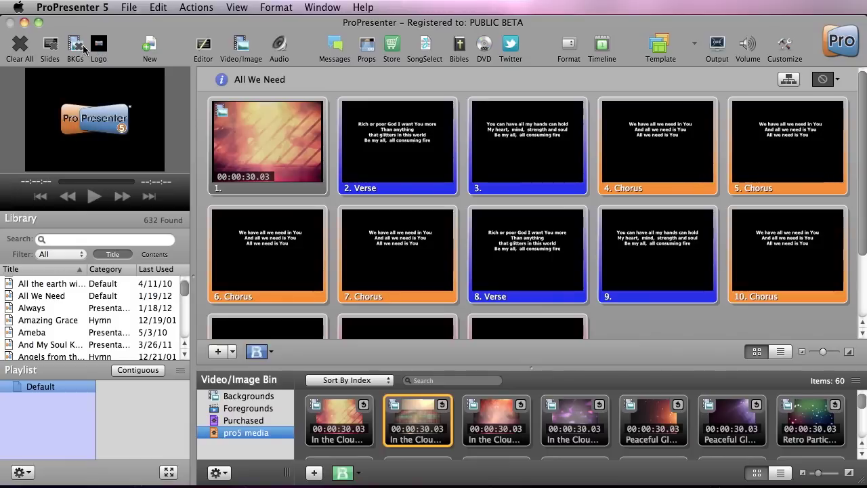
{"action": "left_click", "coordinate": [18, 47]}
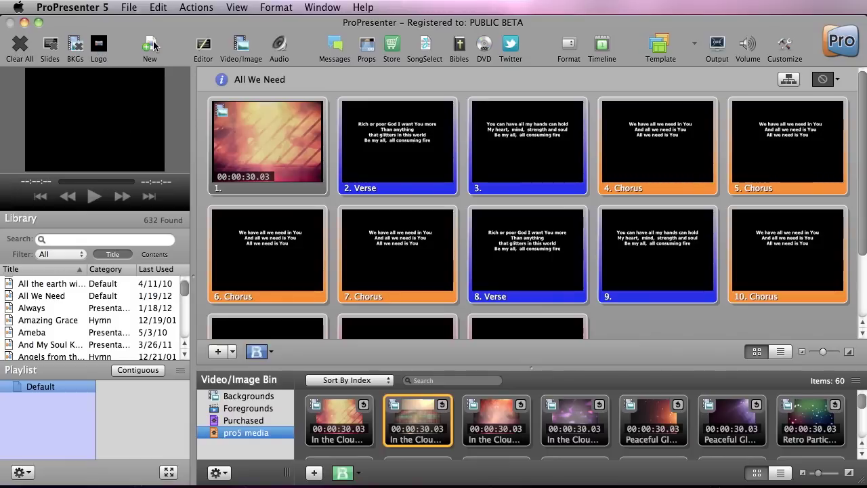
Show and hide the slide editor, the Video/Image Bin and the Audio Bin in turn
{"action": "left_click", "coordinate": [204, 47]}
{"action": "left_click", "coordinate": [203, 47]}
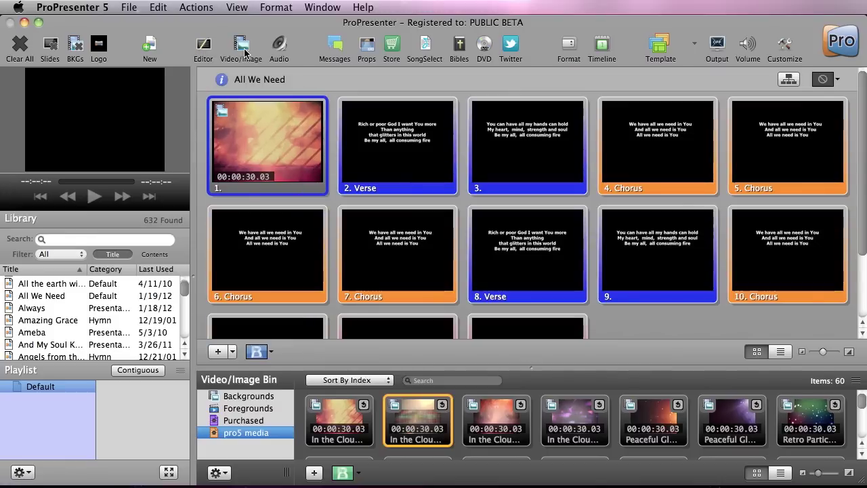
{"action": "left_click", "coordinate": [245, 52]}
{"action": "left_click", "coordinate": [243, 48]}
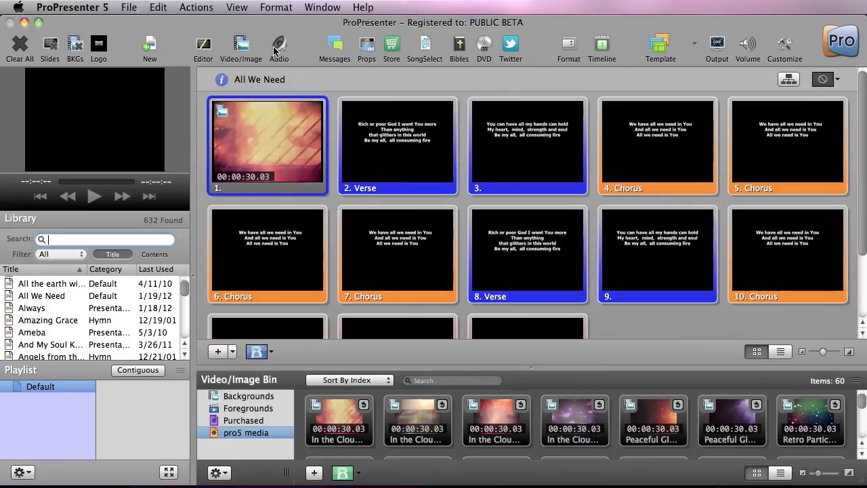
{"action": "left_click", "coordinate": [279, 46]}
{"action": "left_click", "coordinate": [280, 46]}
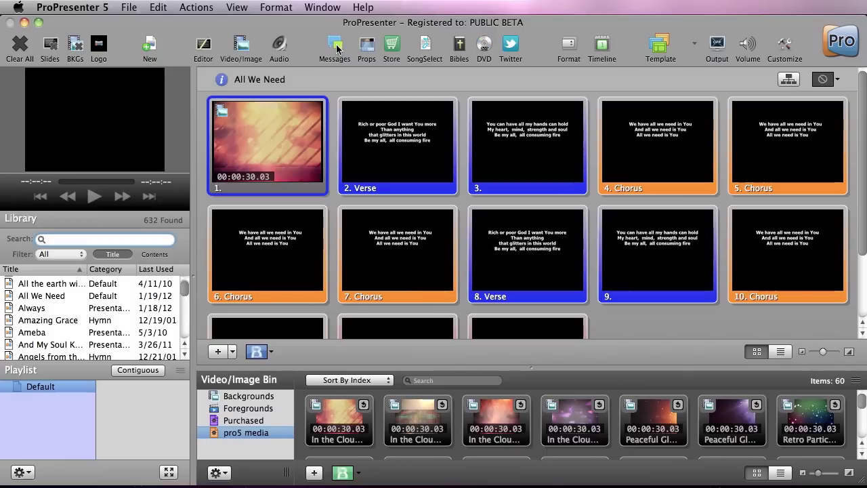
Select the Countdown message in the Messages window and close the window
{"action": "left_click", "coordinate": [337, 49]}
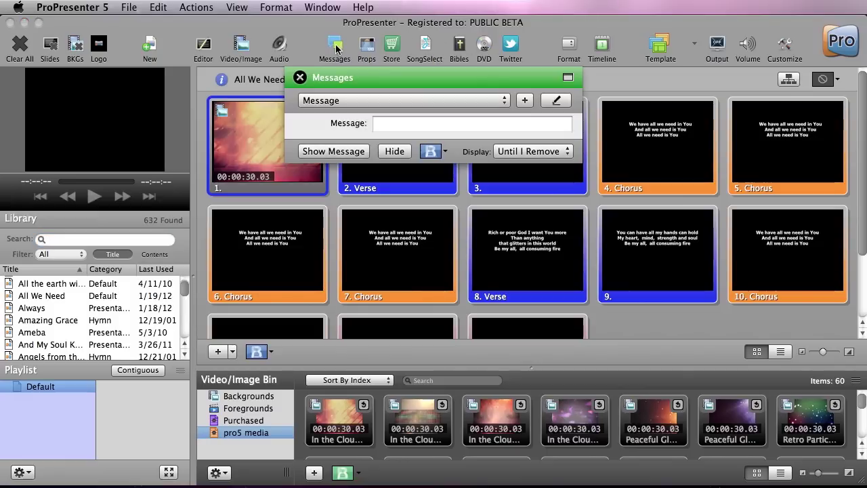
{"action": "left_click", "coordinate": [380, 106]}
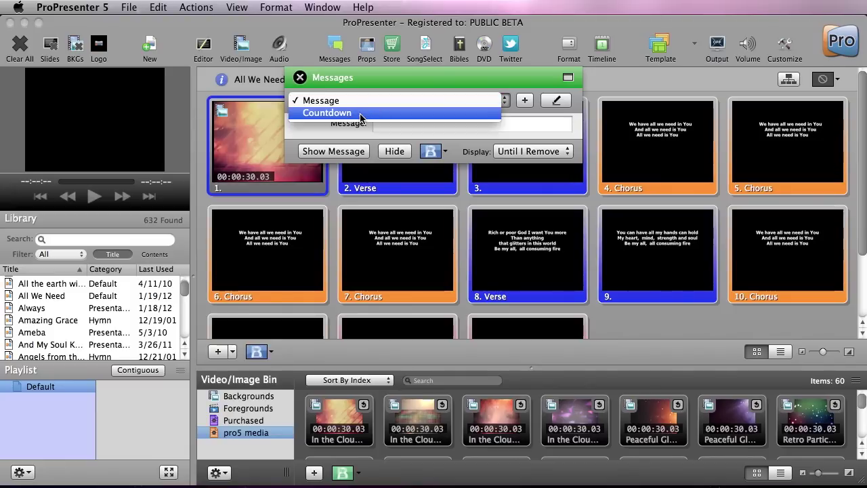
{"action": "left_click", "coordinate": [361, 113]}
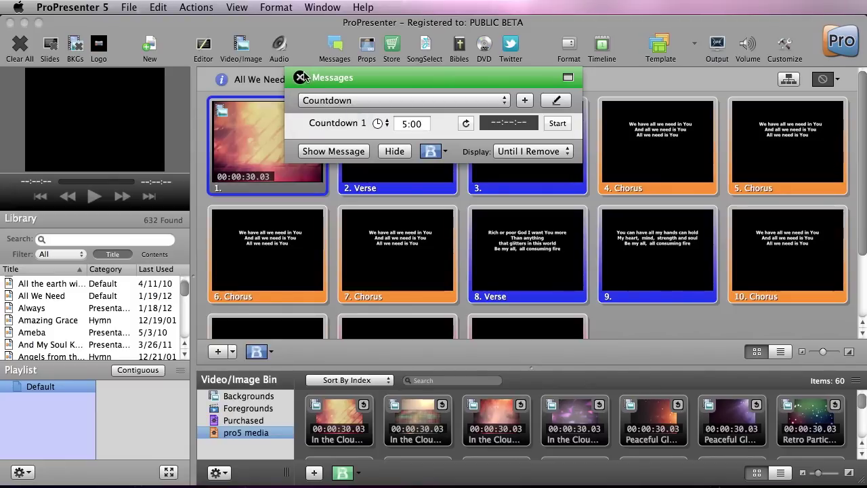
{"action": "left_click", "coordinate": [301, 78]}
Display the LOGO prop on the output, remove it from the active props and close the Props window
{"action": "left_click", "coordinate": [370, 54]}
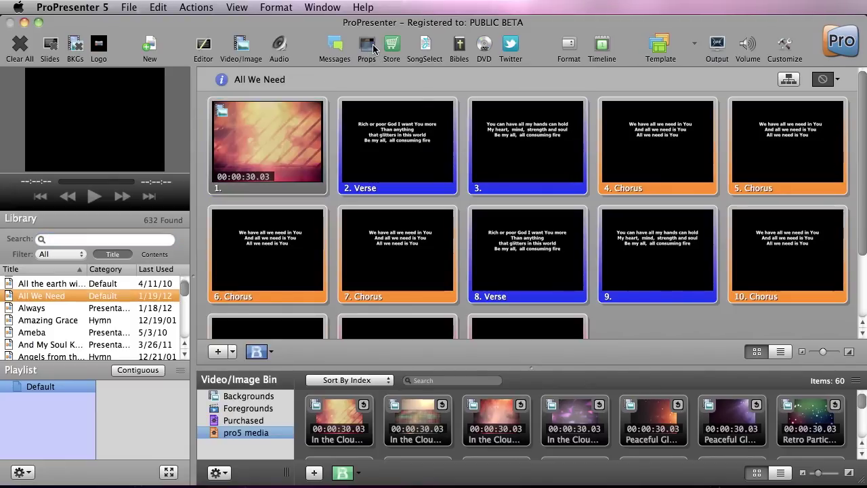
{"action": "left_click", "coordinate": [313, 125]}
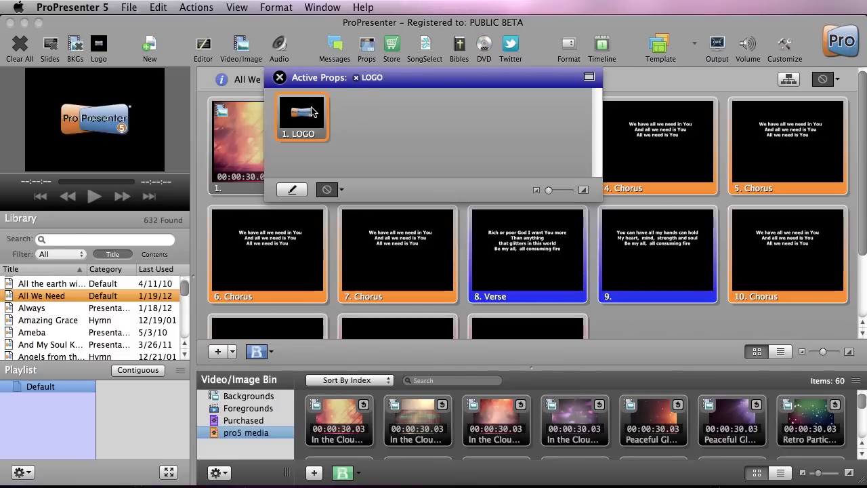
{"action": "left_click", "coordinate": [355, 78]}
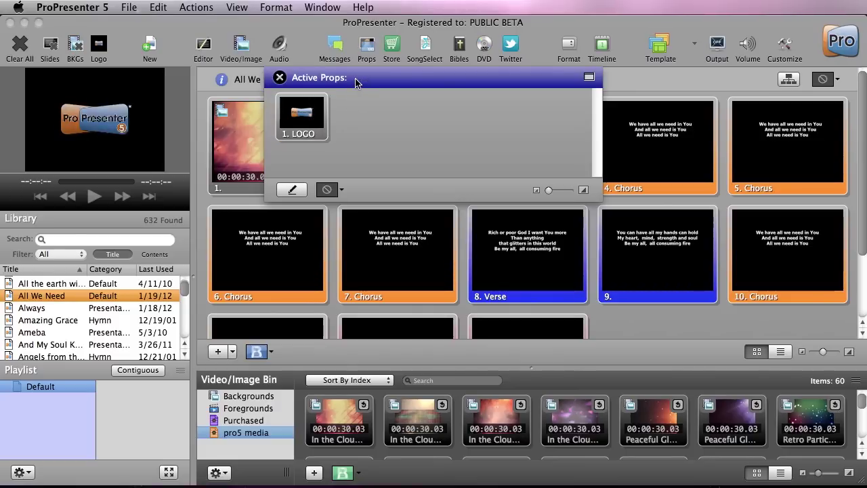
{"action": "left_click", "coordinate": [280, 78]}
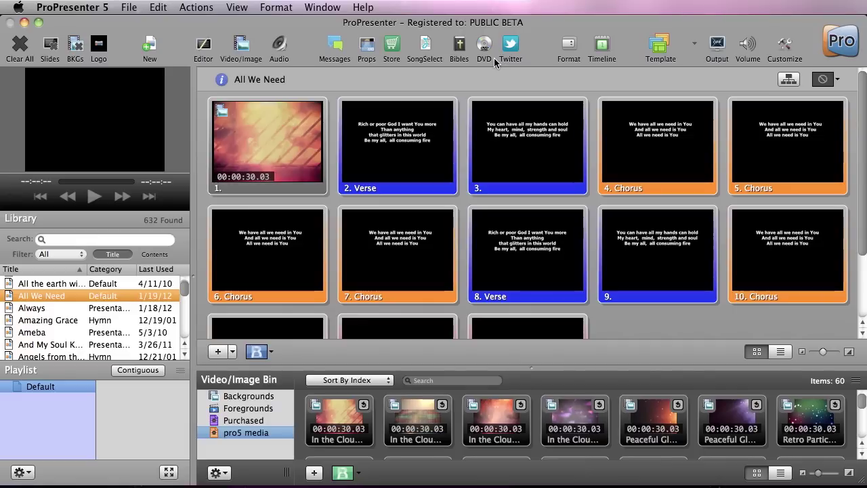
Show and hide the format bar and the timeline above the All We Need slides
{"action": "left_click", "coordinate": [569, 49]}
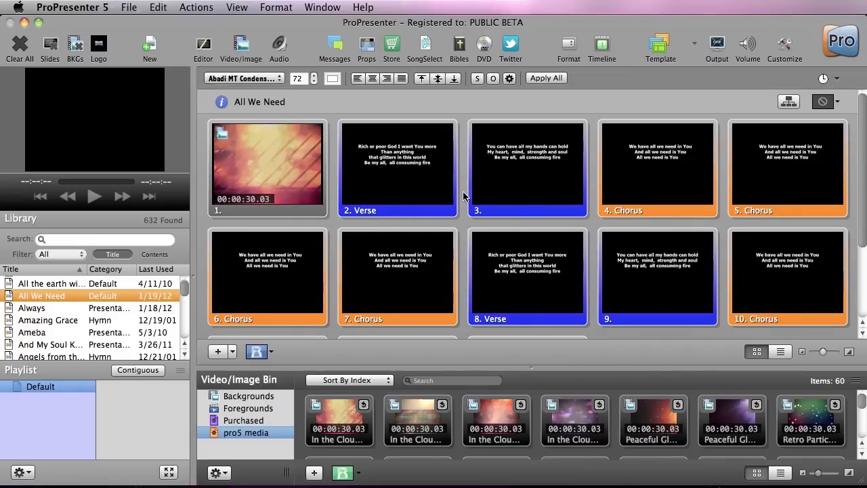
{"action": "left_click", "coordinate": [569, 49]}
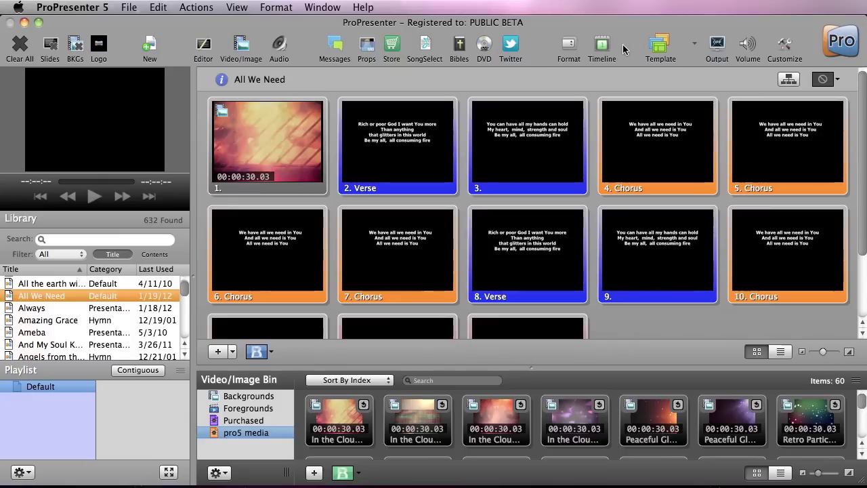
{"action": "left_click", "coordinate": [609, 50]}
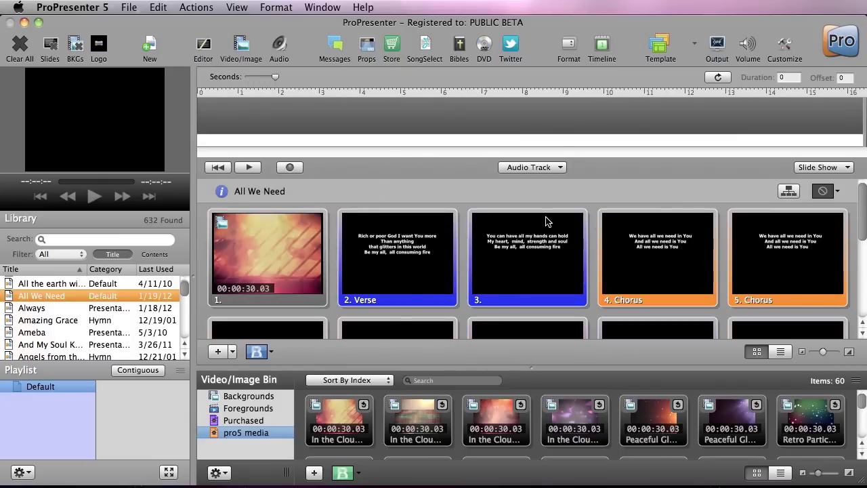
{"action": "left_click", "coordinate": [611, 51]}
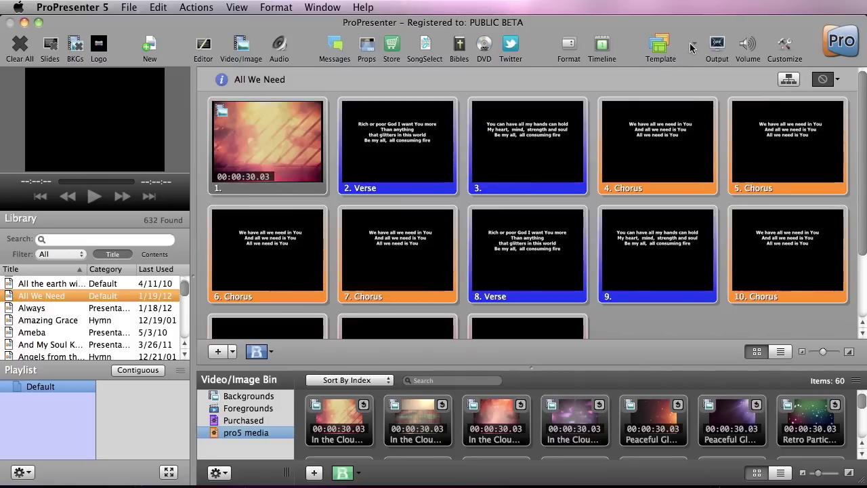
View the available template options, and switch the presentation output on and back off
{"action": "left_click", "coordinate": [692, 45]}
{"action": "mouse_move", "coordinate": [687, 62]}
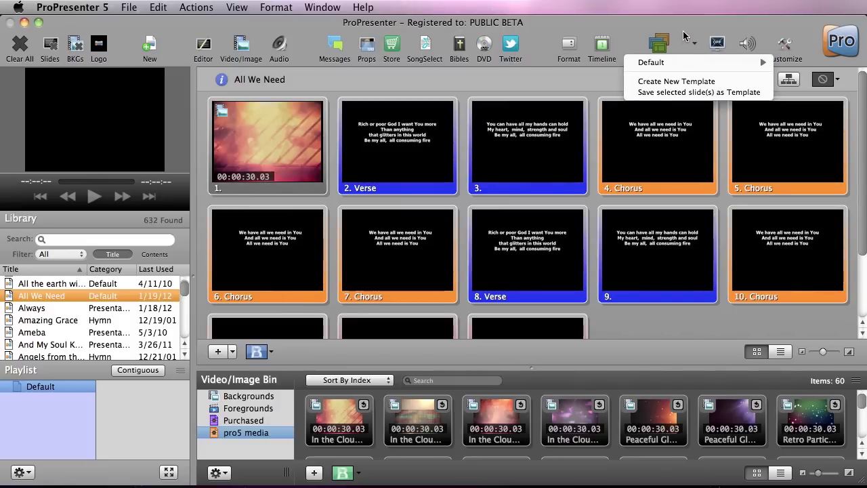
{"action": "left_click", "coordinate": [685, 35]}
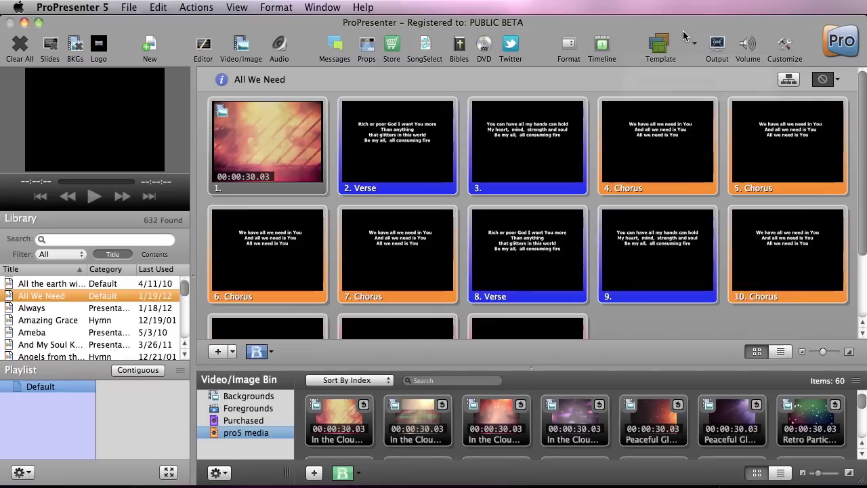
{"action": "left_click", "coordinate": [717, 51]}
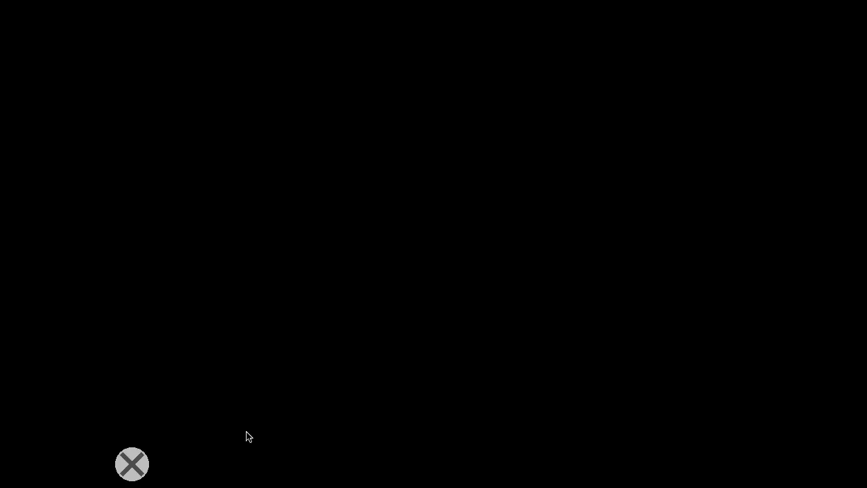
{"action": "left_click", "coordinate": [143, 464]}
View the volume control and the toolbar customization options without changing the toolbar
{"action": "left_click", "coordinate": [748, 45]}
{"action": "left_click", "coordinate": [752, 46]}
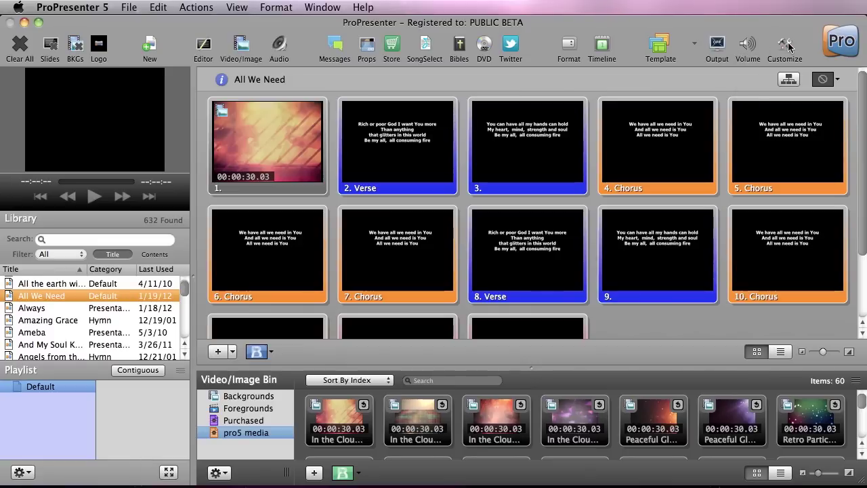
{"action": "left_click", "coordinate": [785, 46]}
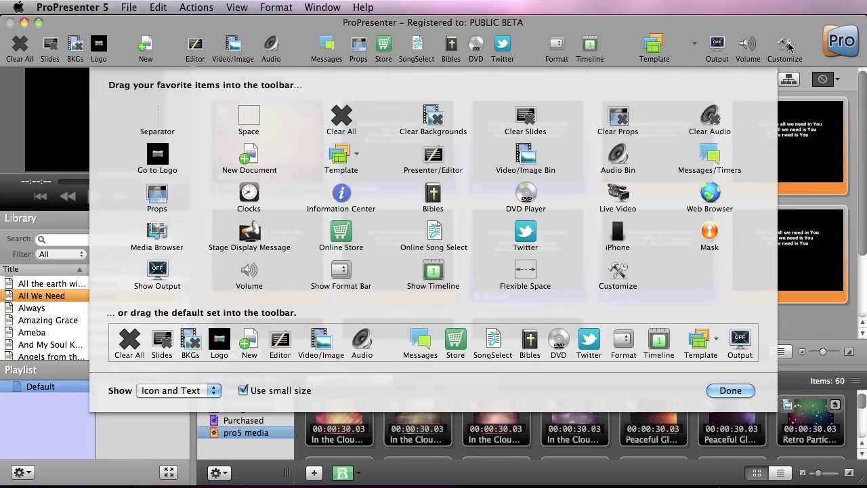
{"action": "left_click", "coordinate": [730, 390]}
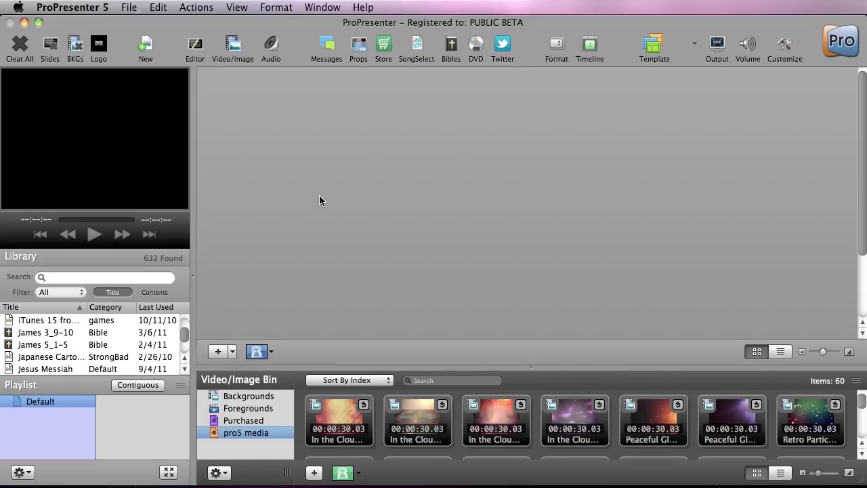
Create a new presentation named "Jesus Loves Me" with the Fullscreen Template 1 and the Song category
{"action": "left_click", "coordinate": [145, 57]}
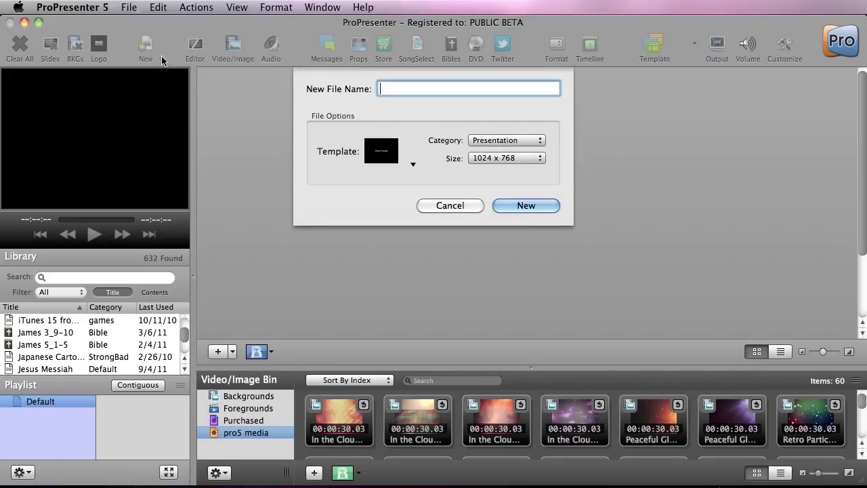
{"action": "type", "text": "Jesus Loves Me"}
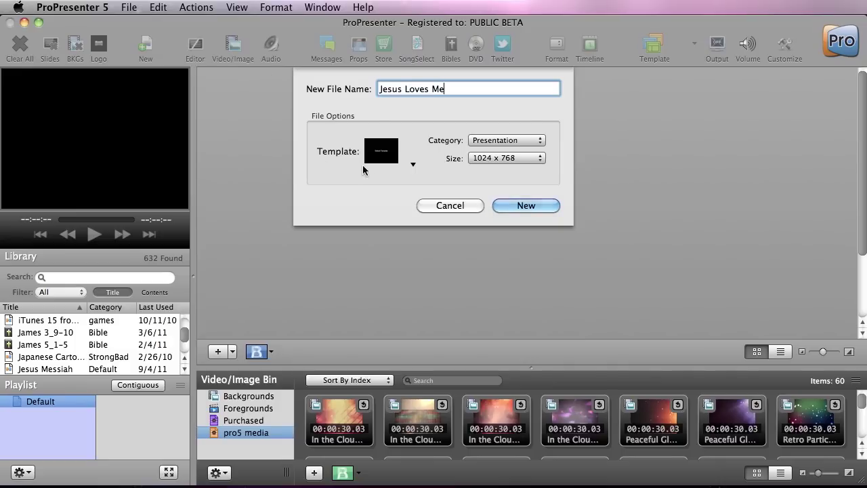
{"action": "left_click", "coordinate": [394, 161]}
{"action": "mouse_move", "coordinate": [411, 182]}
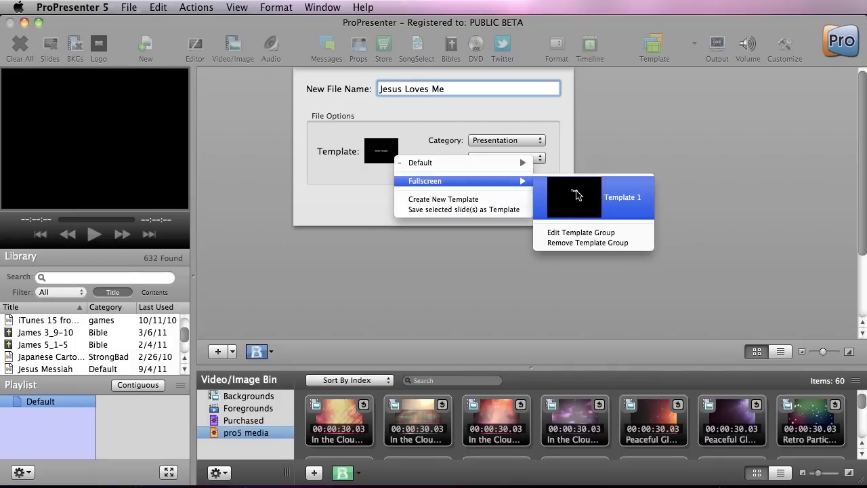
{"action": "left_click", "coordinate": [575, 195]}
{"action": "left_click", "coordinate": [509, 140]}
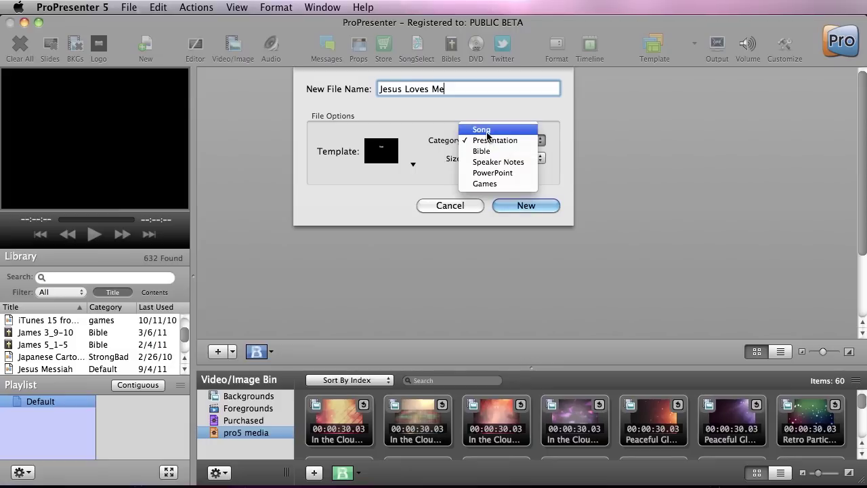
{"action": "left_click", "coordinate": [488, 136]}
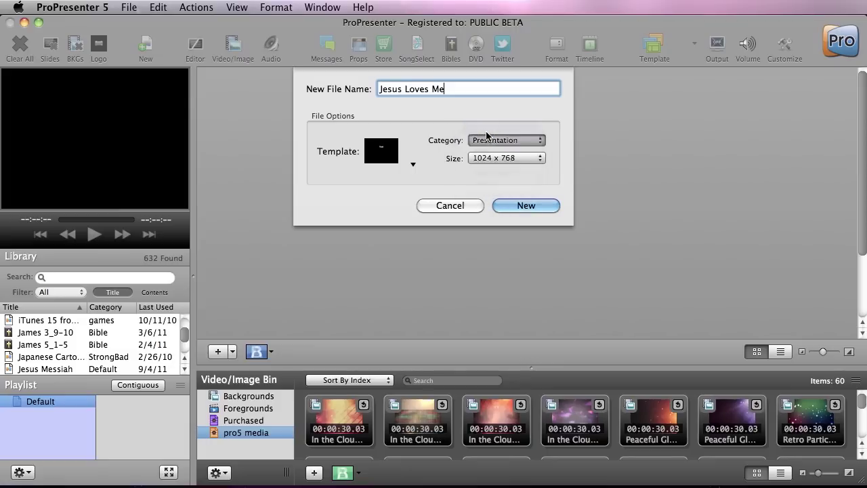
{"action": "left_click", "coordinate": [529, 205]}
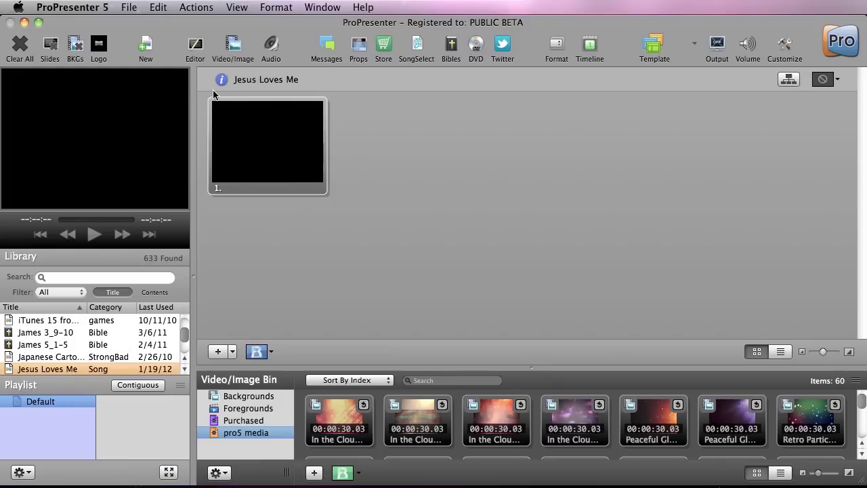
Fill slide 1 with "Jesus loves me, this I know / For the Bible tells me so / Little ones to Him belong / They are weak but He is Strong"
{"action": "left_click", "coordinate": [201, 60]}
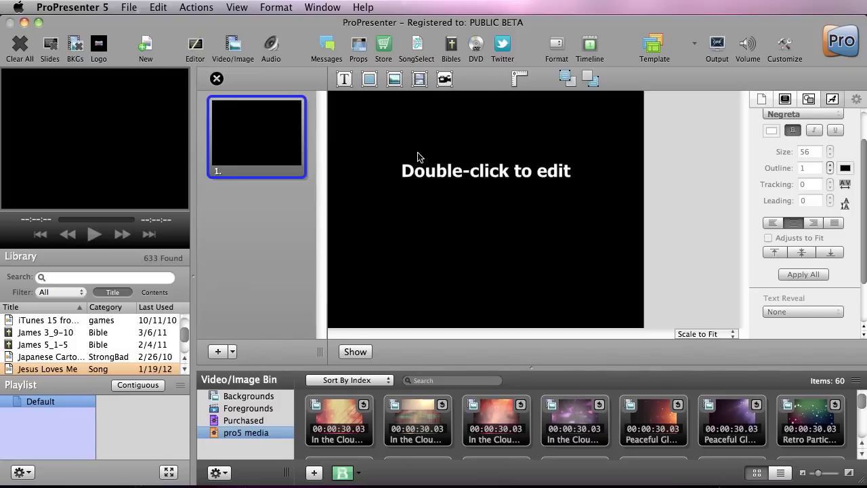
{"action": "left_click", "coordinate": [518, 172]}
{"action": "double_click", "coordinate": [503, 174]}
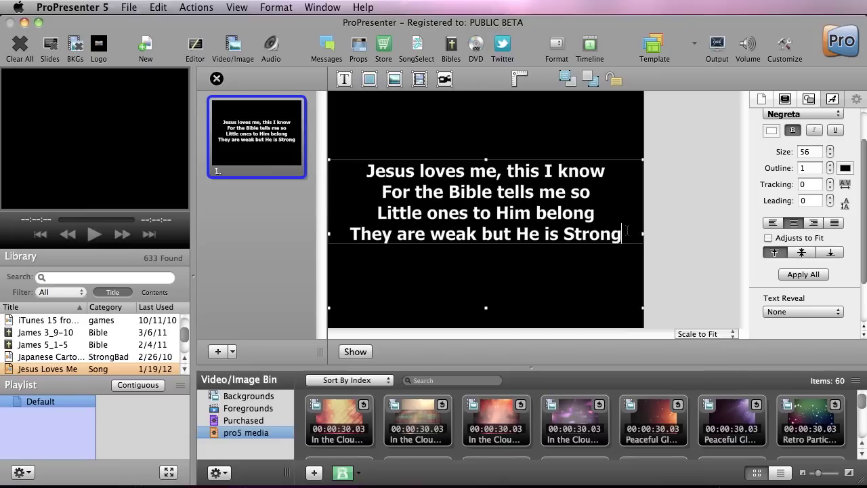
Add a second slide to the song and enter "Yes, Jesus Loves Me" as its first line
{"action": "left_click", "coordinate": [221, 353]}
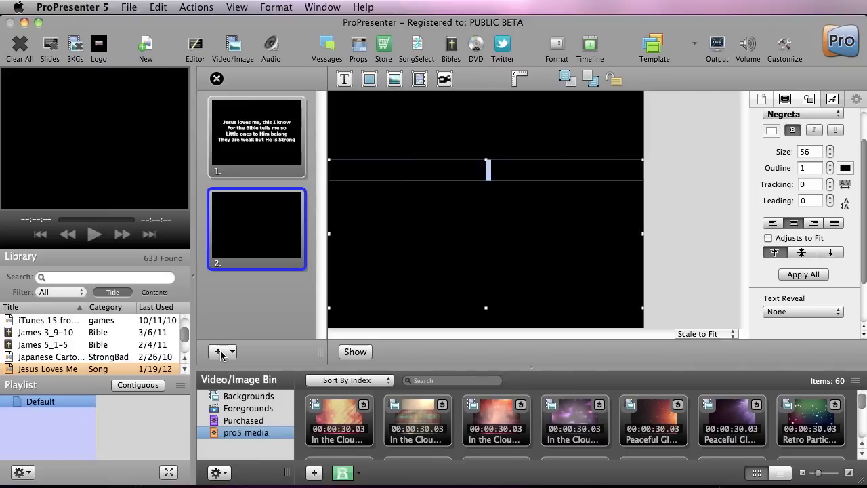
{"action": "left_click", "coordinate": [232, 353]}
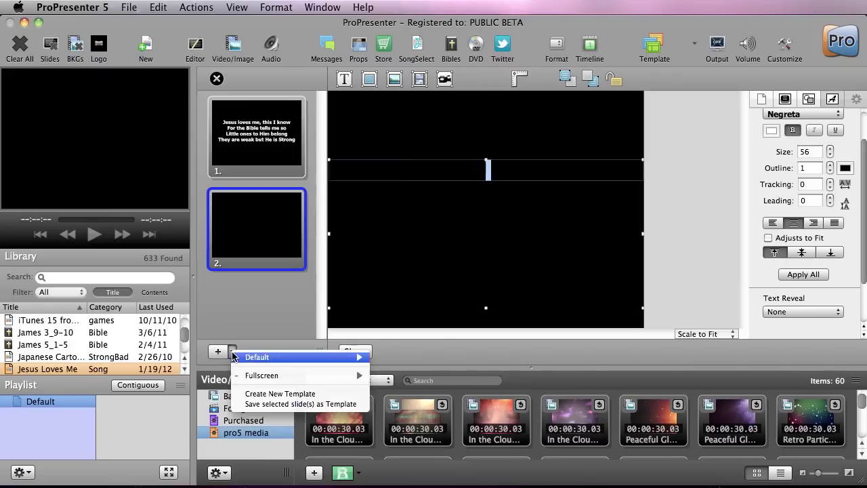
{"action": "mouse_move", "coordinate": [239, 377]}
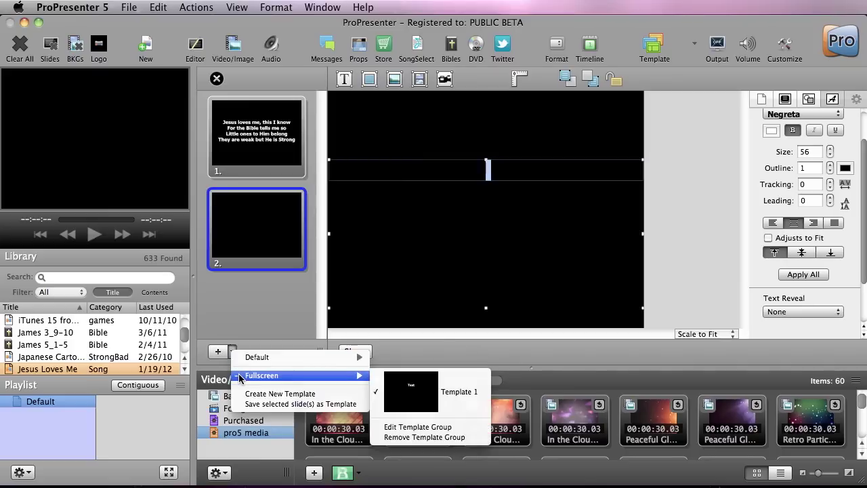
{"action": "left_click", "coordinate": [490, 184]}
{"action": "left_click", "coordinate": [492, 173]}
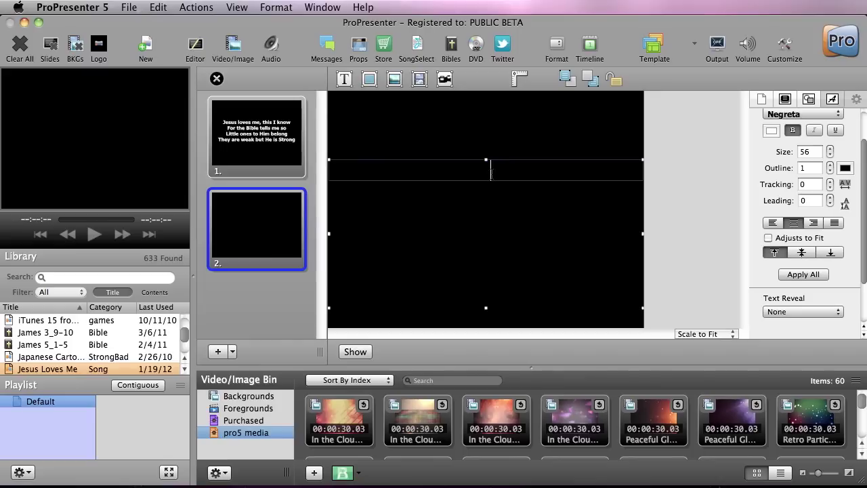
{"action": "type", "text": "Yes, Jesus Loves Me"}
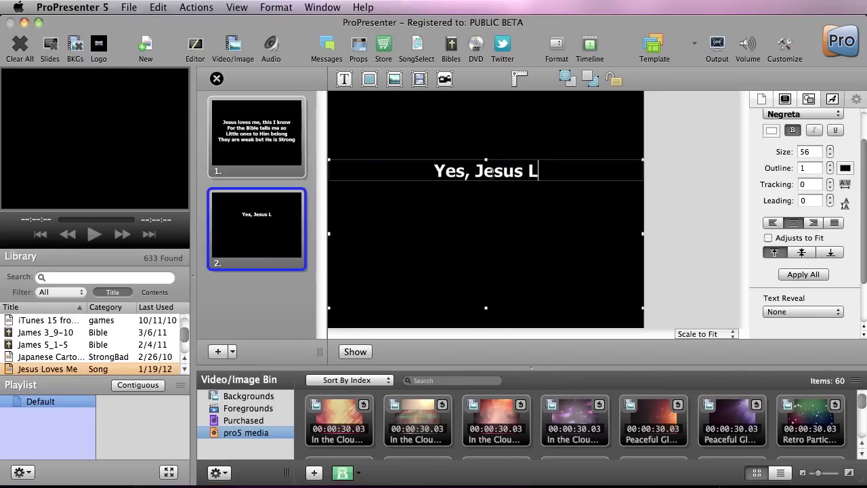
Copy the line "Yes, Jesus Loves Me" and paste it twice on new lines below it on the second slide
{"action": "key", "text": "shift+Left"}
{"action": "key", "text": "shift+Left"}
{"action": "key", "text": "shift+Left"}
{"action": "key", "text": "shift+Left"}
{"action": "key", "text": "shift+Left"}
{"action": "key", "text": "shift+Left"}
{"action": "key", "text": "shift+Left"}
{"action": "key", "text": "shift+Left"}
{"action": "key", "text": "shift+Left"}
{"action": "key", "text": "shift+Left"}
{"action": "key", "text": "shift+Left"}
{"action": "key", "text": "shift+Left"}
{"action": "key", "text": "shift+Left"}
{"action": "key", "text": "shift+Left"}
{"action": "key", "text": "shift+Left"}
{"action": "key", "text": "shift+Left"}
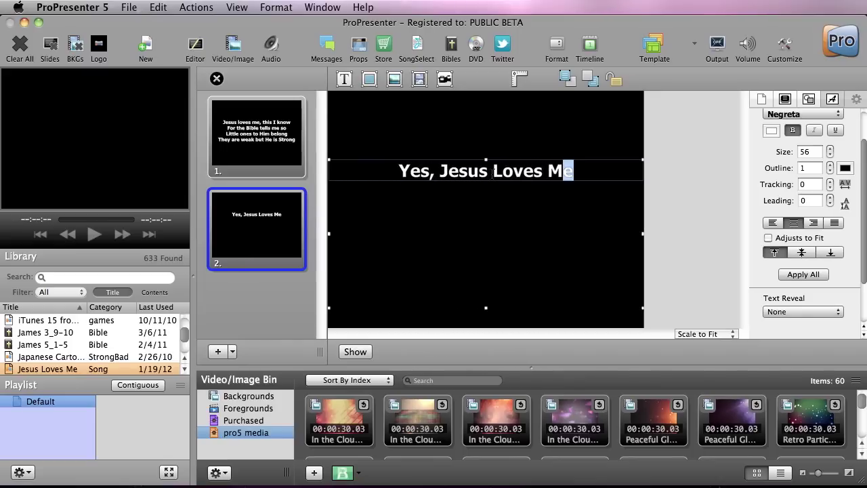
{"action": "key", "text": "shift+Left"}
{"action": "key", "text": "shift+Left"}
{"action": "key", "text": "shift+Left"}
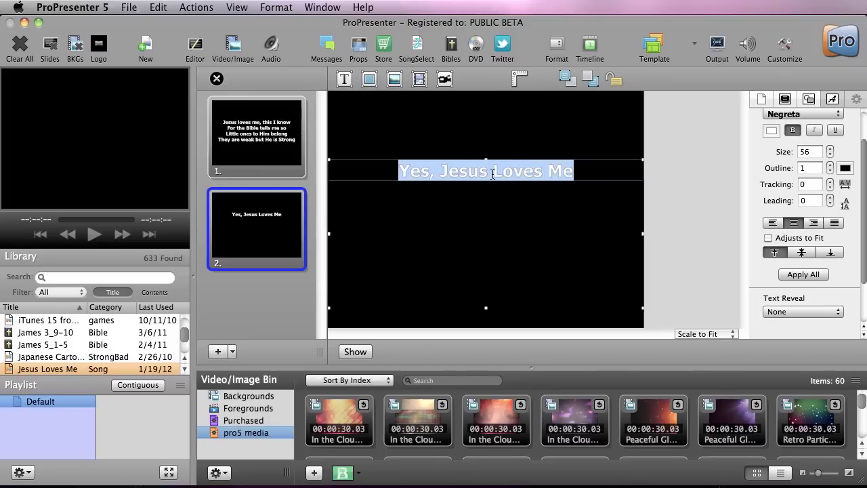
{"action": "key", "text": "super+c"}
{"action": "key", "text": "Right"}
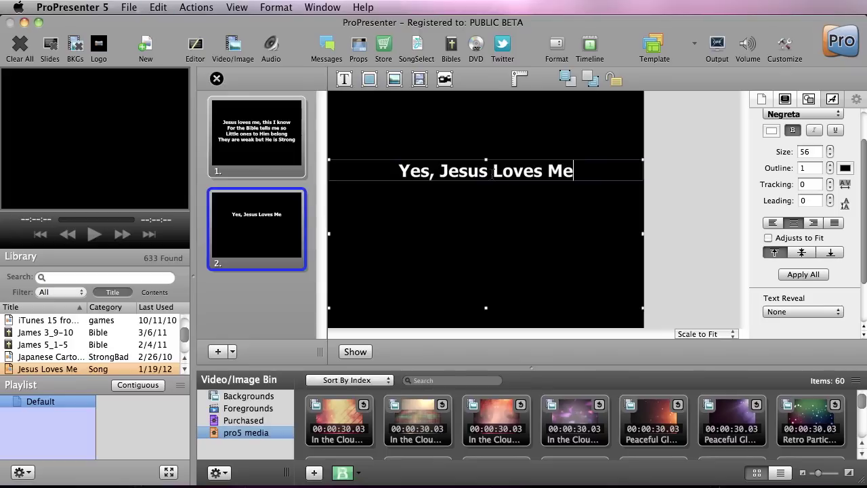
{"action": "key", "text": "Return"}
{"action": "key", "text": "super+v"}
{"action": "key", "text": "Return"}
{"action": "key", "text": "super+v"}
Add "For the Bible tells me so" as the fourth line of the second slide and leave the slide editor
{"action": "key", "text": "Return"}
{"action": "type", "text": "For Hte"}
{"action": "key", "text": "BackSpace"}
{"action": "key", "text": "BackSpace"}
{"action": "key", "text": "BackSpace"}
{"action": "type", "text": "the B"}
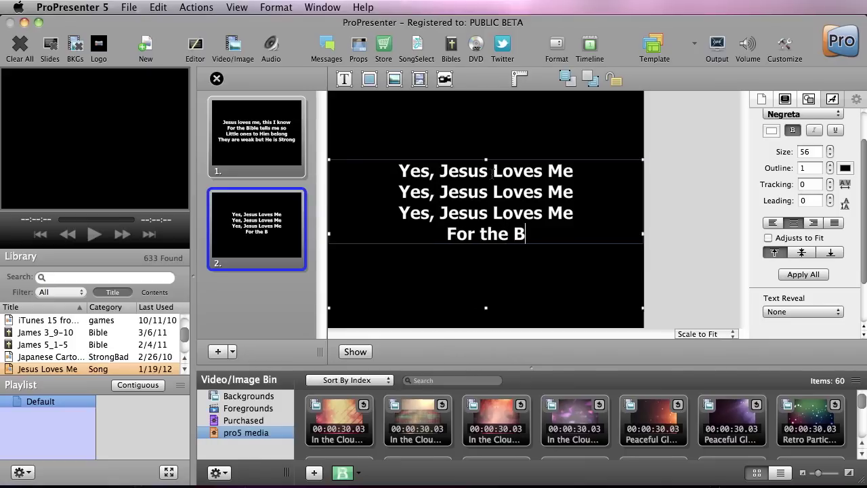
{"action": "type", "text": "ible tells"}
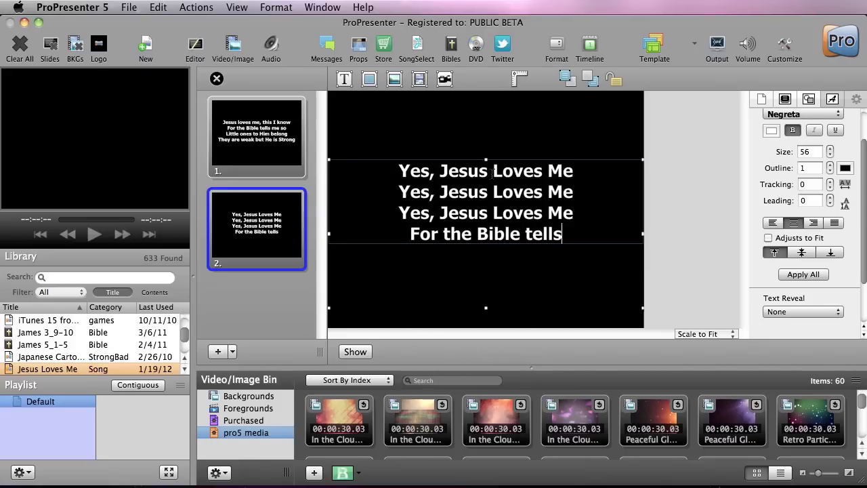
{"action": "type", "text": " me so"}
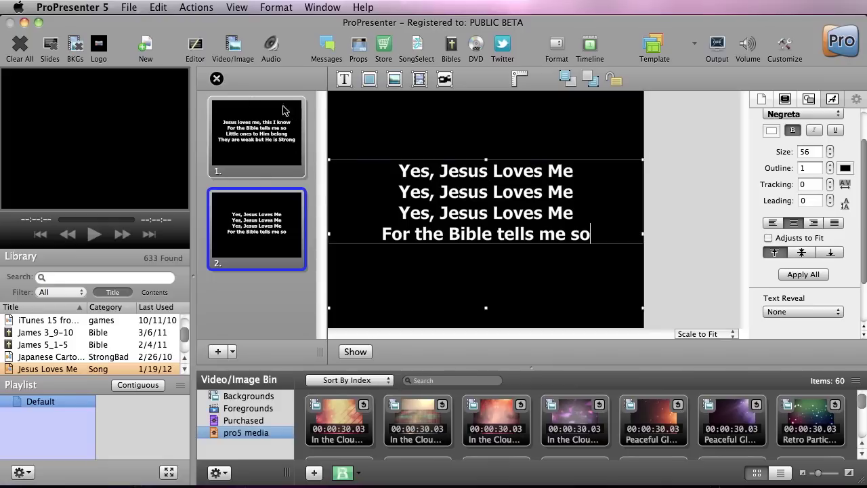
{"action": "left_click", "coordinate": [216, 79]}
{"action": "left_click", "coordinate": [263, 244]}
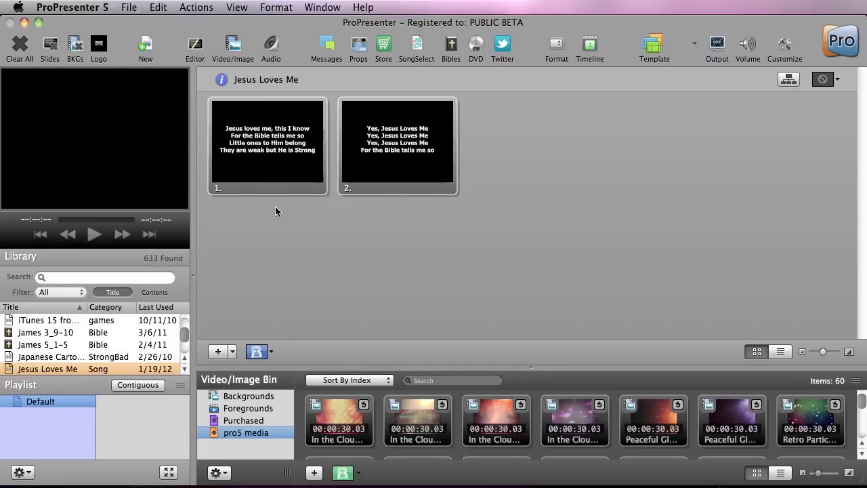
Give the first slide the Verse 1 group label
{"action": "right_click", "coordinate": [273, 165]}
{"action": "mouse_move", "coordinate": [336, 347]}
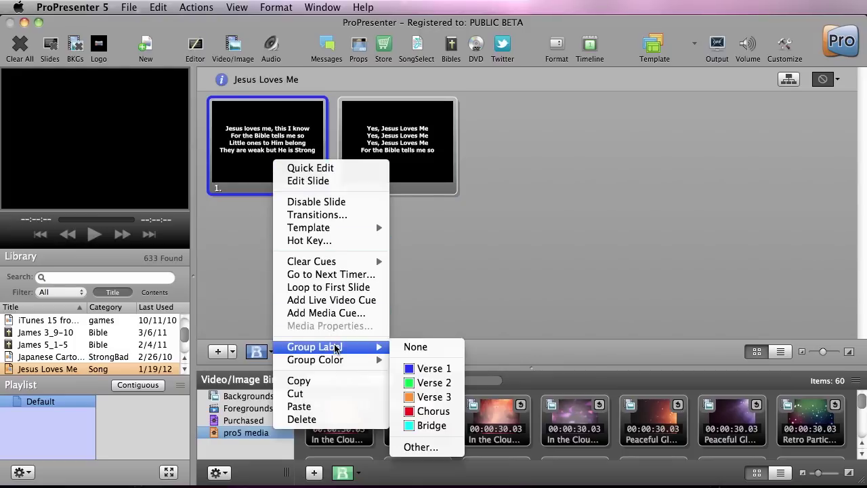
{"action": "left_click", "coordinate": [427, 369]}
{"action": "left_click", "coordinate": [417, 220]}
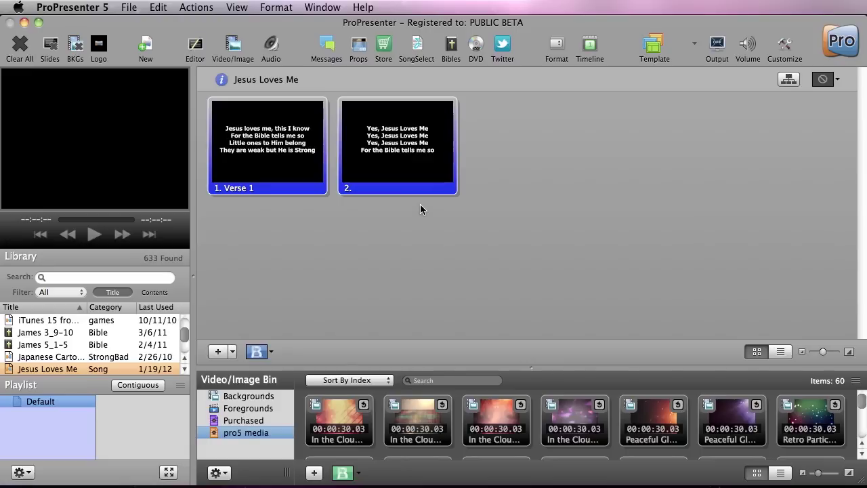
Put the second slide in a new Chorus group
{"action": "right_click", "coordinate": [419, 169]}
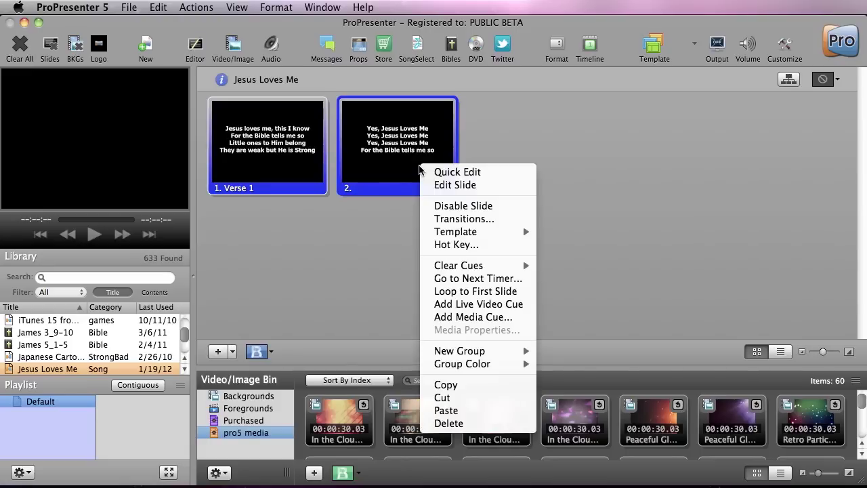
{"action": "mouse_move", "coordinate": [485, 352]}
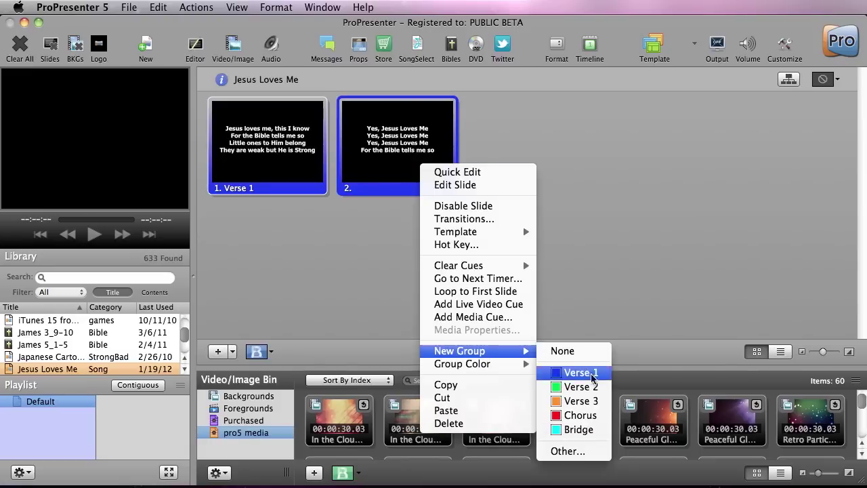
{"action": "left_click", "coordinate": [594, 422]}
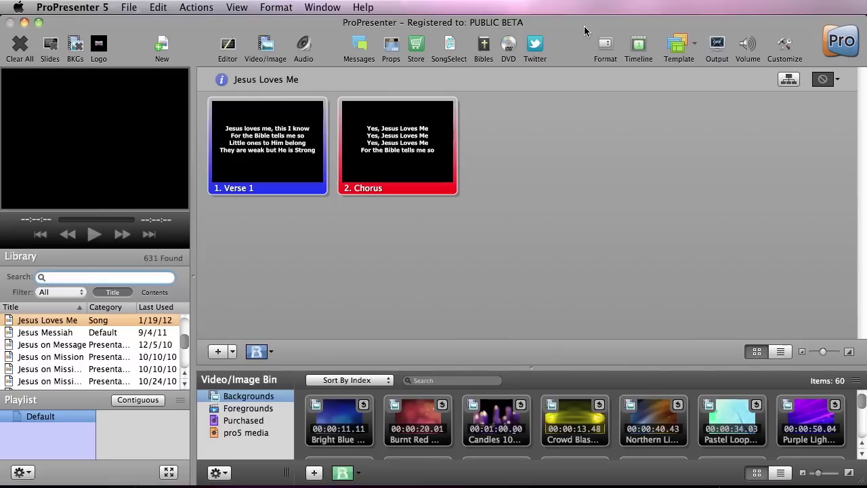
View the available import options for files, copied text, PowerPoint and older ProPresenter documents
{"action": "left_click", "coordinate": [132, 7]}
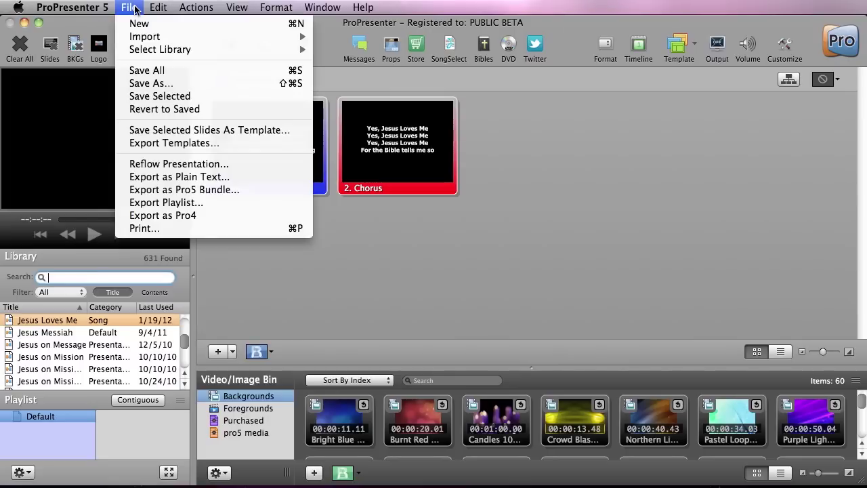
{"action": "mouse_move", "coordinate": [143, 37]}
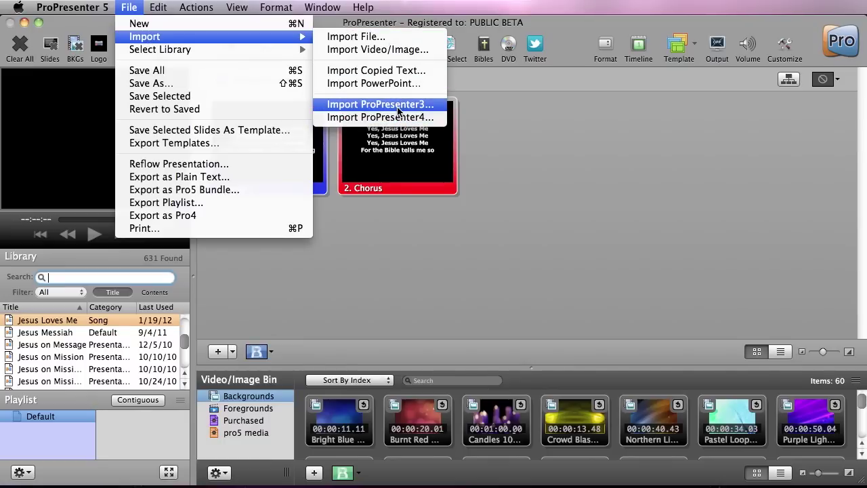
{"action": "left_click", "coordinate": [520, 104]}
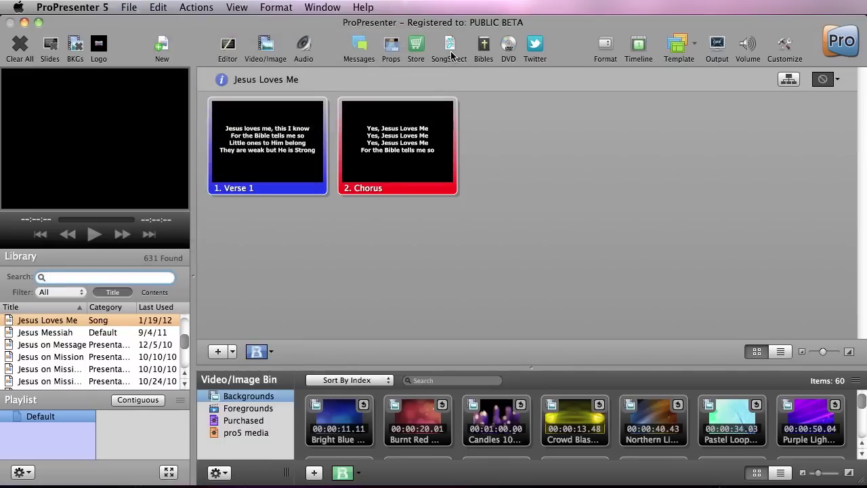
Open SongSelect and search its song catalog for "everlasting god"
{"action": "left_click", "coordinate": [451, 55]}
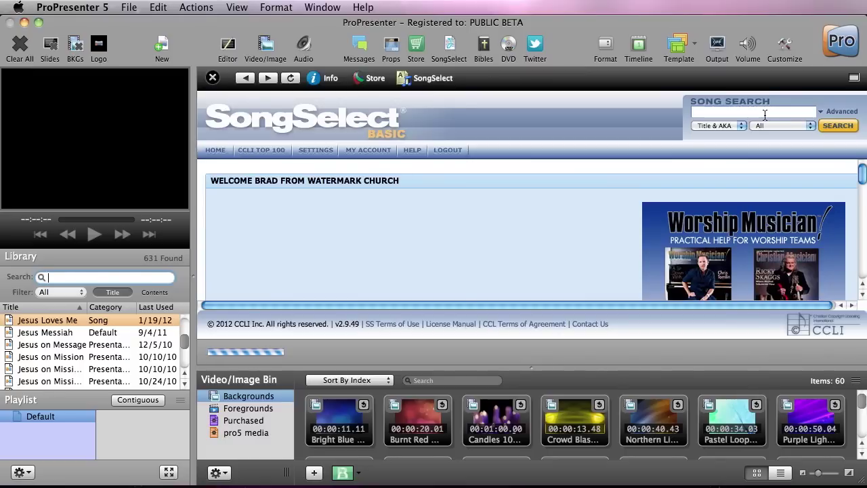
{"action": "left_click", "coordinate": [765, 114]}
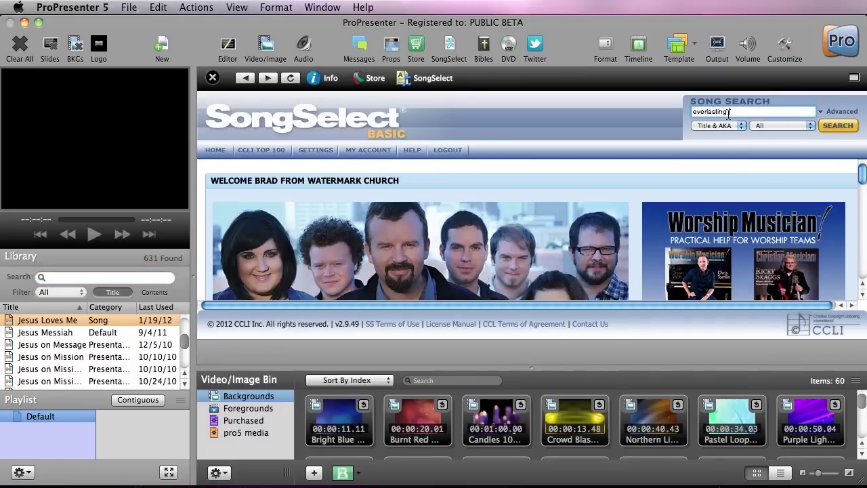
{"action": "type", "text": "everlasting god"}
{"action": "key", "text": "Return"}
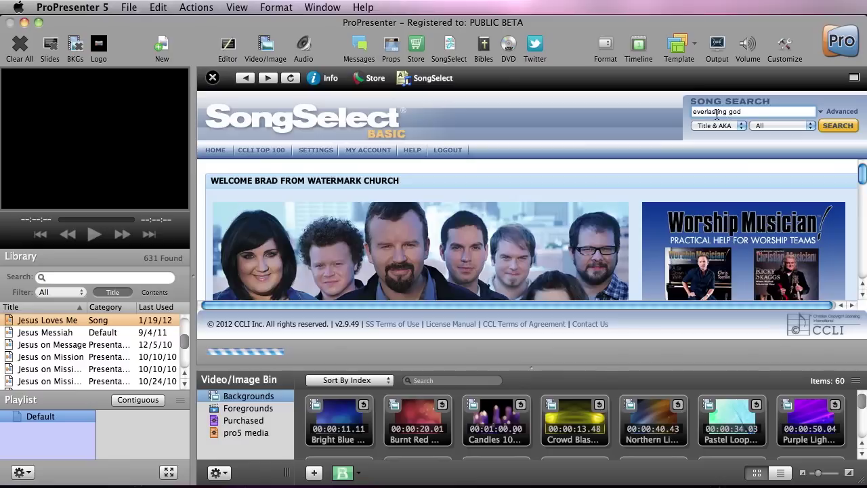
Open the lyrics of the Thankyou Music version of Everlasting God and bring up its lyrics save and export options
{"action": "scroll", "coordinate": [517, 237], "scroll_direction": "down", "scroll_amount": 5}
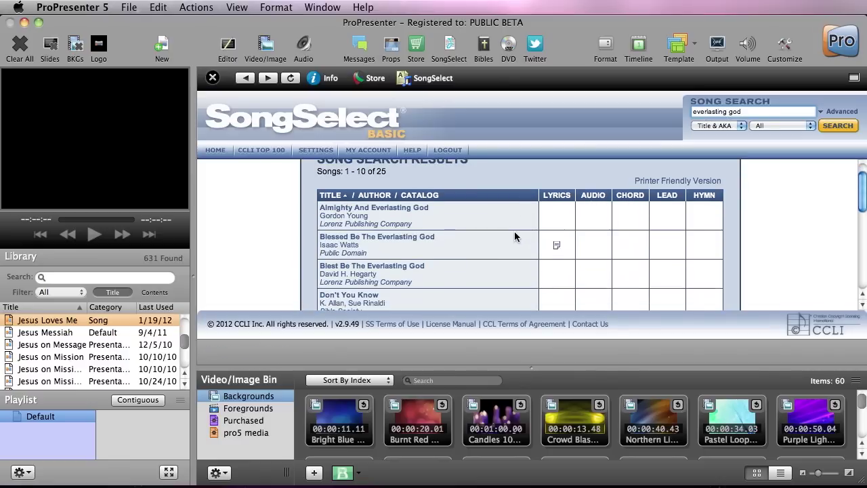
{"action": "scroll", "coordinate": [514, 239], "scroll_direction": "down", "scroll_amount": 1}
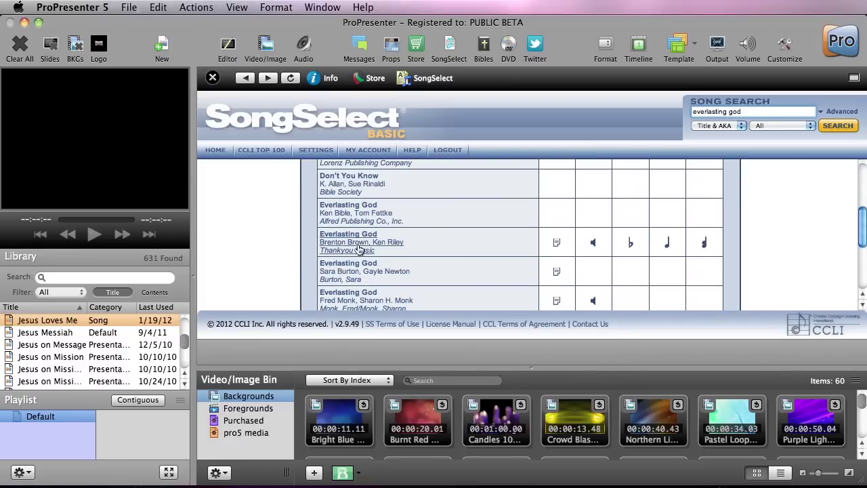
{"action": "left_click", "coordinate": [554, 245]}
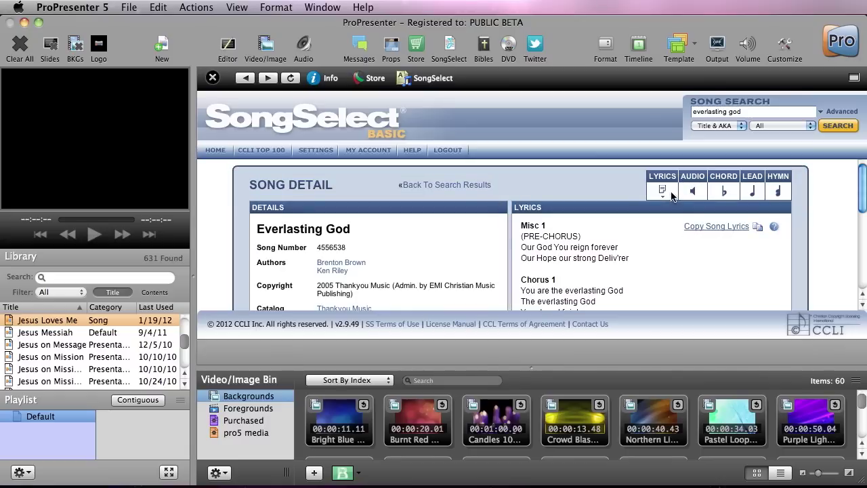
{"action": "mouse_move", "coordinate": [663, 191]}
{"action": "scroll", "coordinate": [697, 251], "scroll_direction": "down", "scroll_amount": 1}
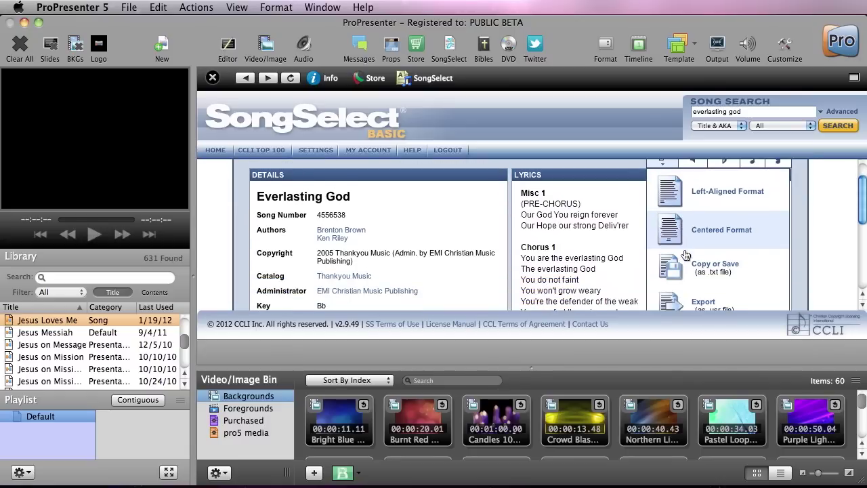
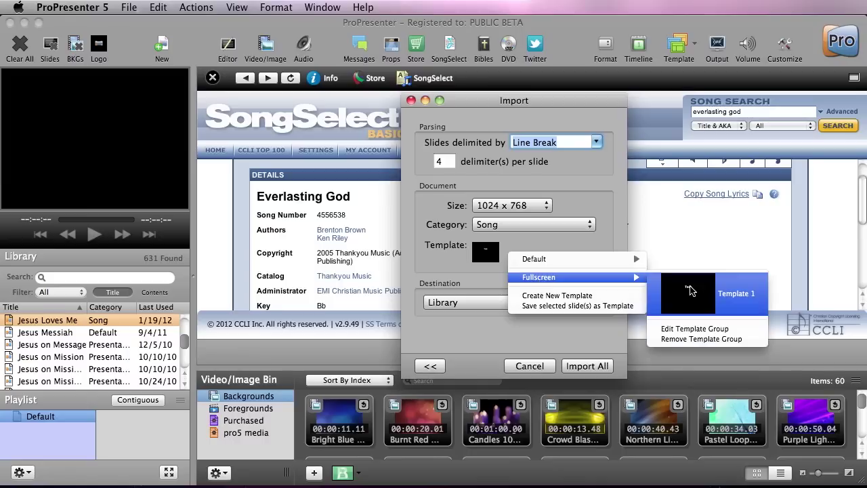
Choose Template 1 from the Fullscreen group for the import and keep Library as the destination
{"action": "left_click", "coordinate": [690, 292]}
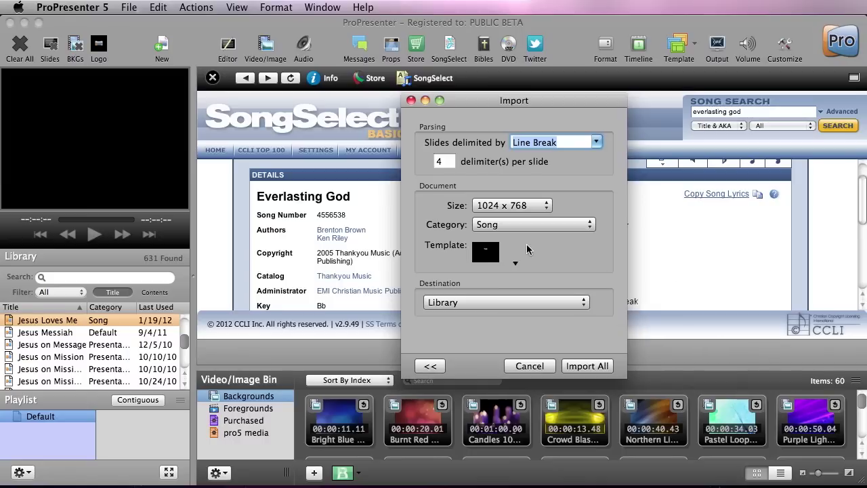
{"action": "left_click", "coordinate": [474, 302]}
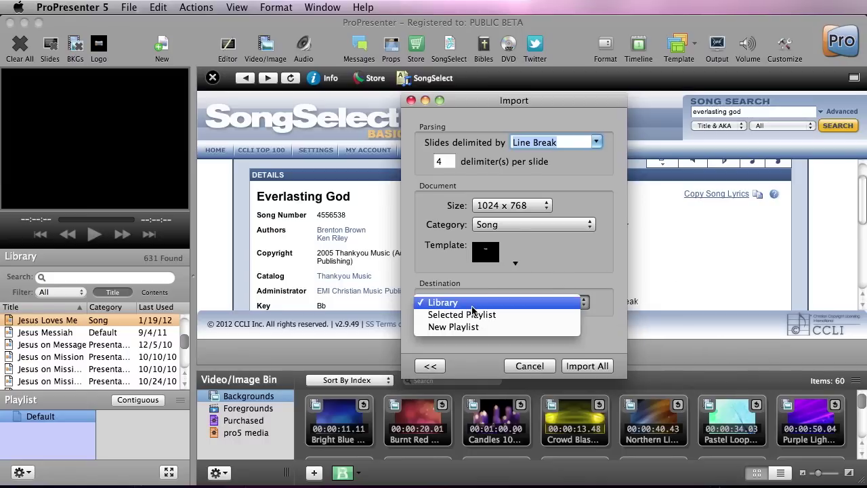
{"action": "left_click", "coordinate": [566, 346]}
Show the list of files being imported and open Everlasting_God.usr for editing
{"action": "left_click", "coordinate": [430, 366]}
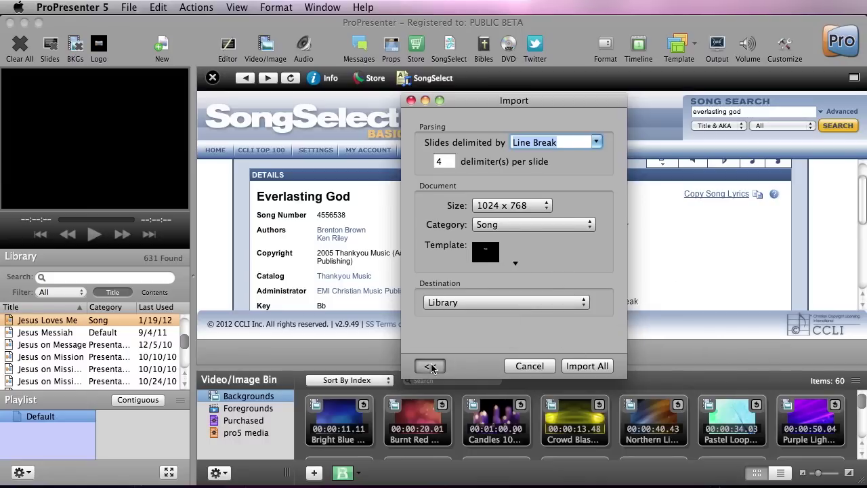
{"action": "left_click", "coordinate": [400, 147]}
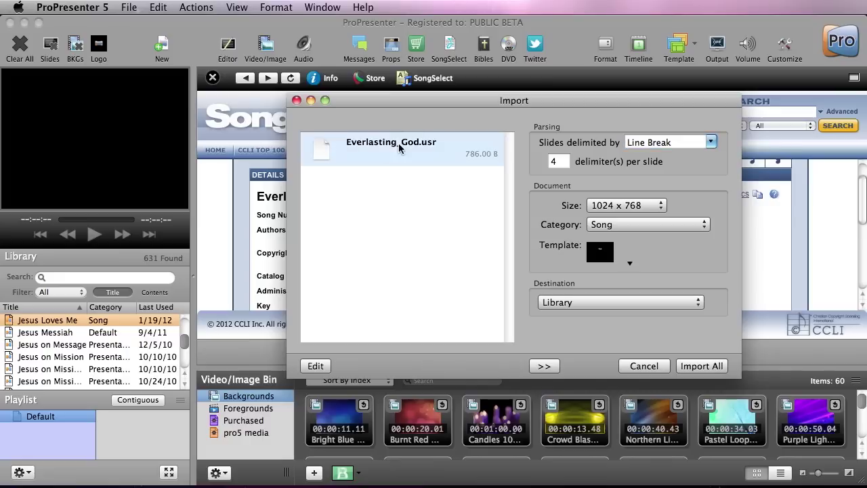
{"action": "left_click", "coordinate": [315, 367]}
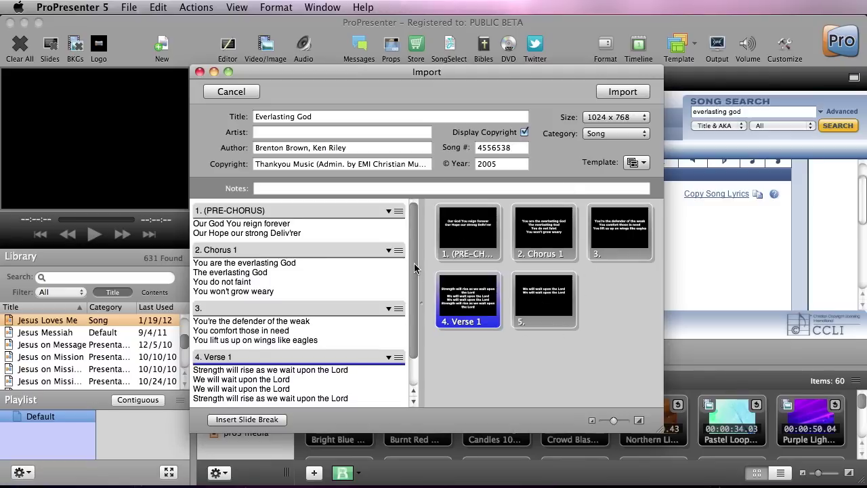
Give the (PRE-CHORUS) slide the Pre Chorus group label and the Chorus 1 slide the Chorus label
{"action": "left_click_drag", "start_coordinate": [414, 268], "coordinate": [417, 229]}
{"action": "left_click", "coordinate": [389, 212]}
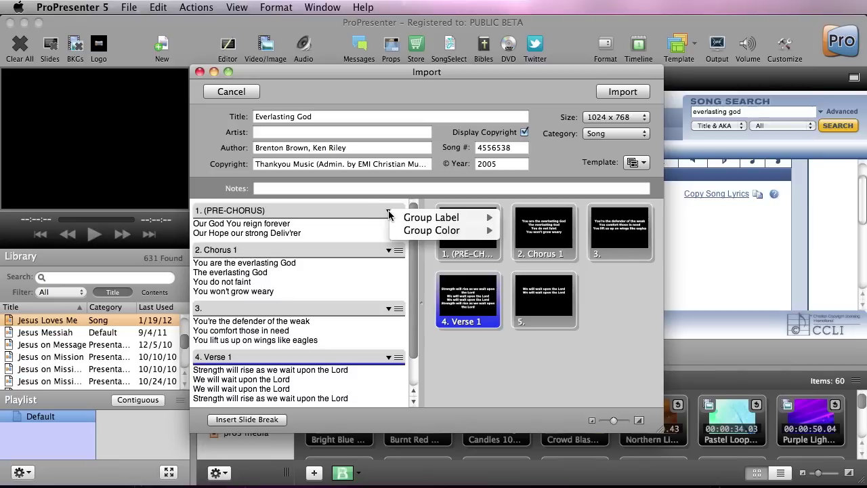
{"action": "mouse_move", "coordinate": [410, 217]}
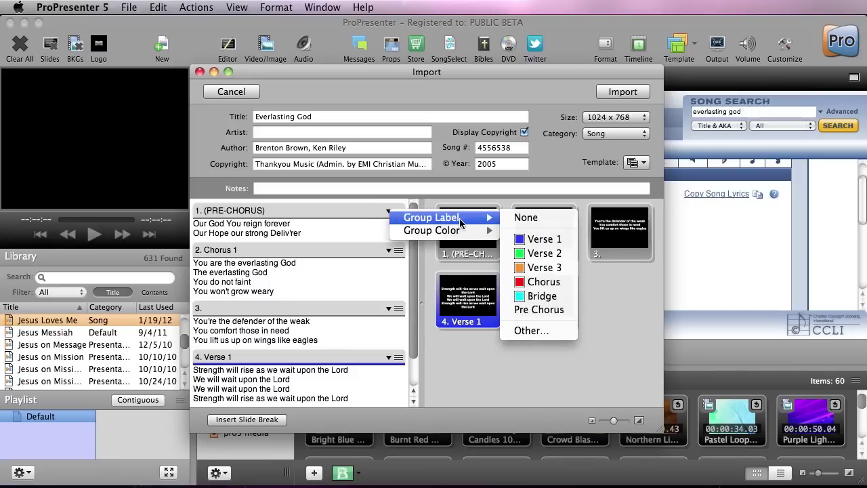
{"action": "left_click", "coordinate": [538, 310]}
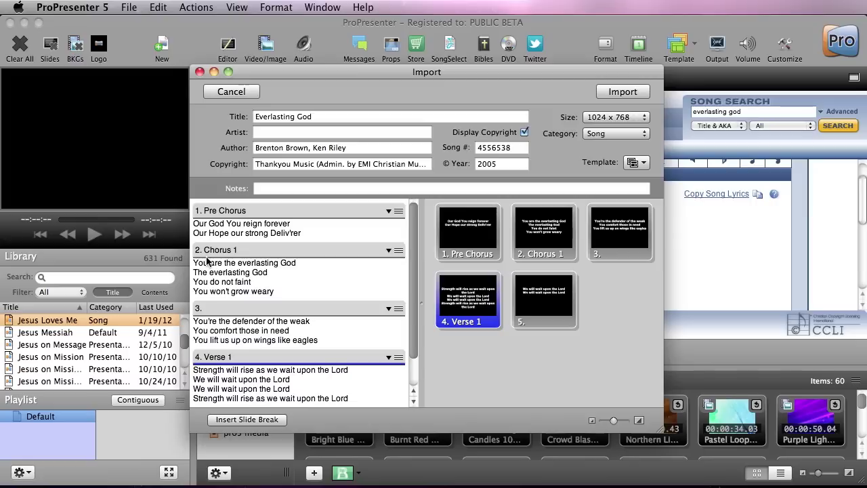
{"action": "left_click", "coordinate": [397, 252]}
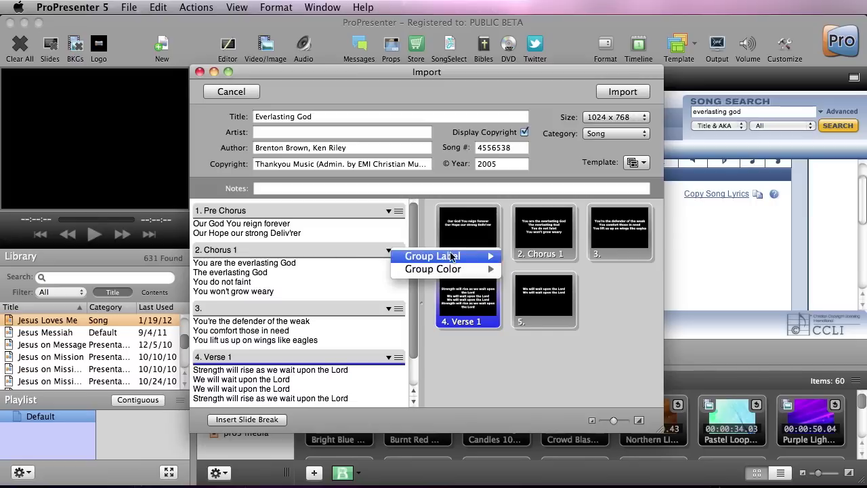
{"action": "mouse_move", "coordinate": [452, 256]}
{"action": "left_click", "coordinate": [544, 321]}
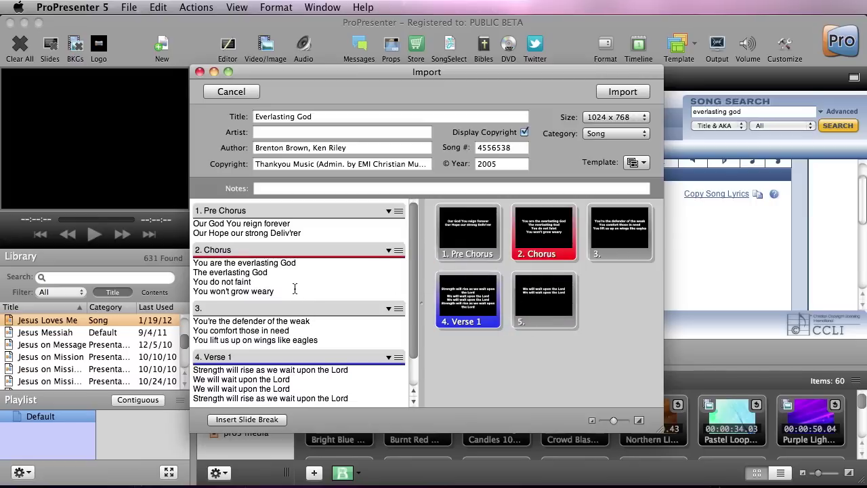
Move the break before slide 5 up one line and put the moved "Strength will rise" lyric on its own line
{"action": "scroll", "coordinate": [295, 289], "scroll_direction": "down", "scroll_amount": 3}
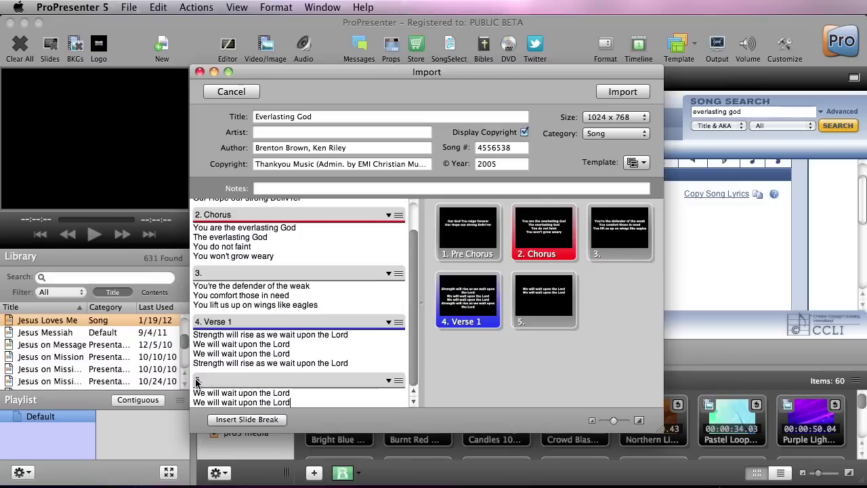
{"action": "left_click_drag", "start_coordinate": [197, 381], "coordinate": [197, 366]}
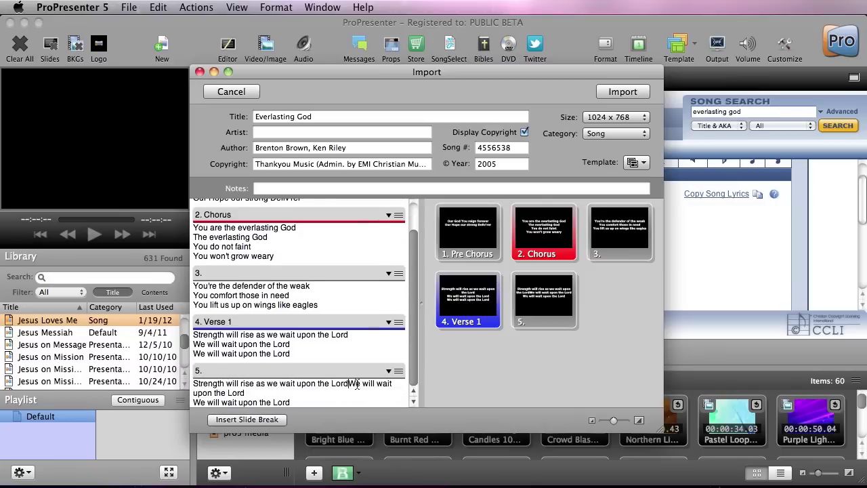
{"action": "key", "text": "Return"}
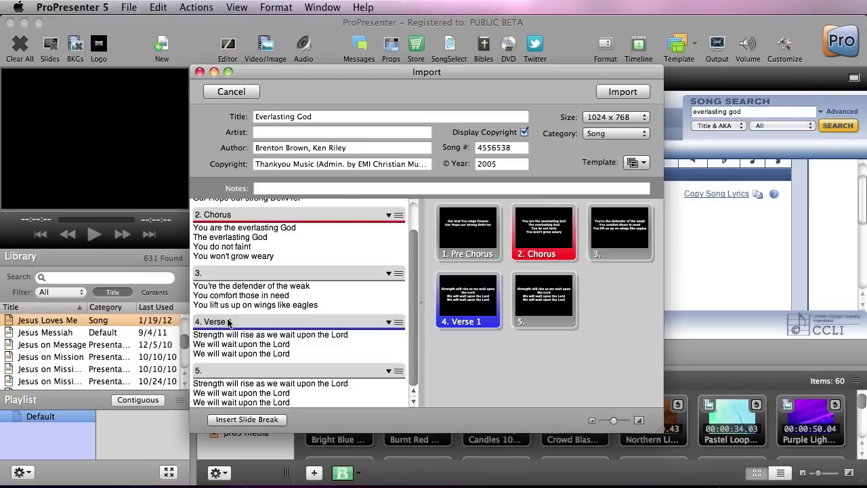
Import the edited Everlasting God song and close the SongSelect browser to show its slides
{"action": "scroll", "coordinate": [253, 348], "scroll_direction": "up", "scroll_amount": 3}
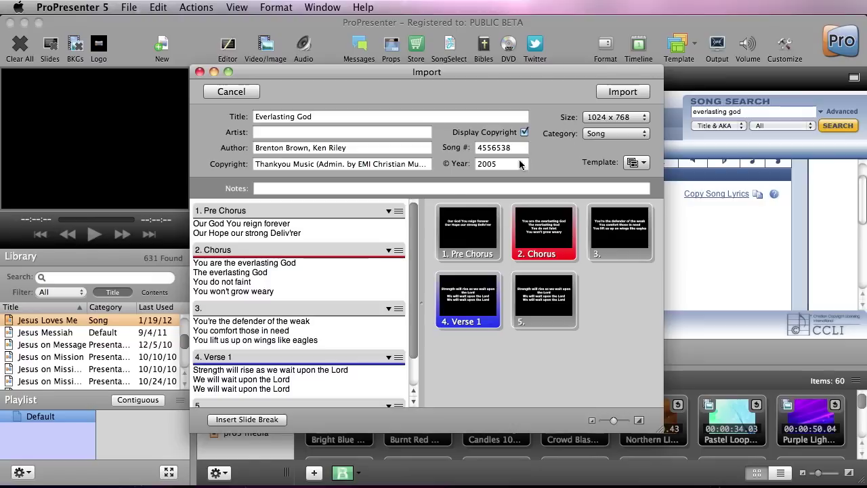
{"action": "left_click", "coordinate": [622, 92]}
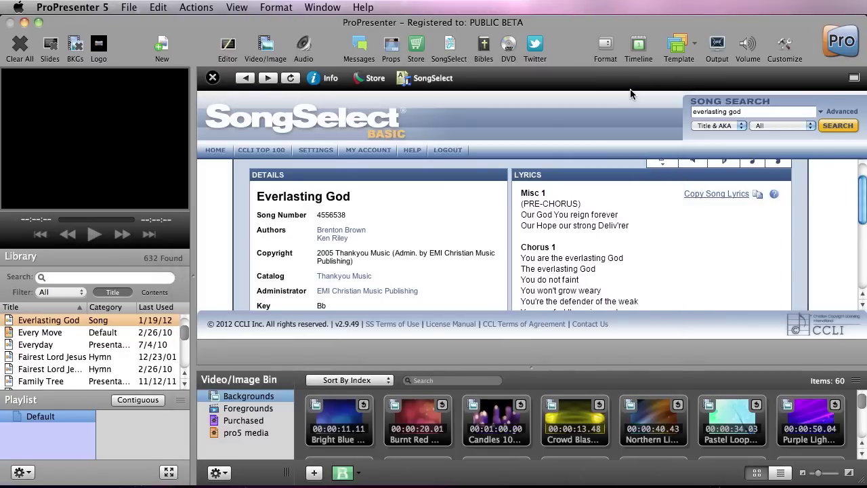
{"action": "left_click", "coordinate": [213, 78]}
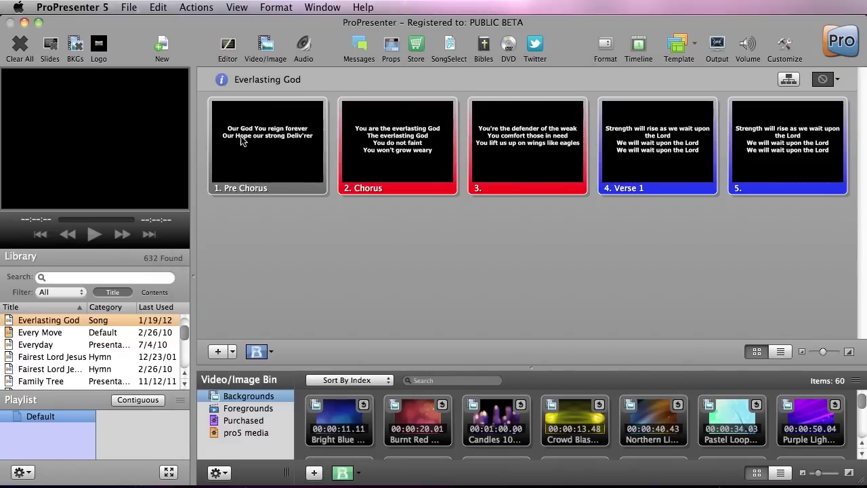